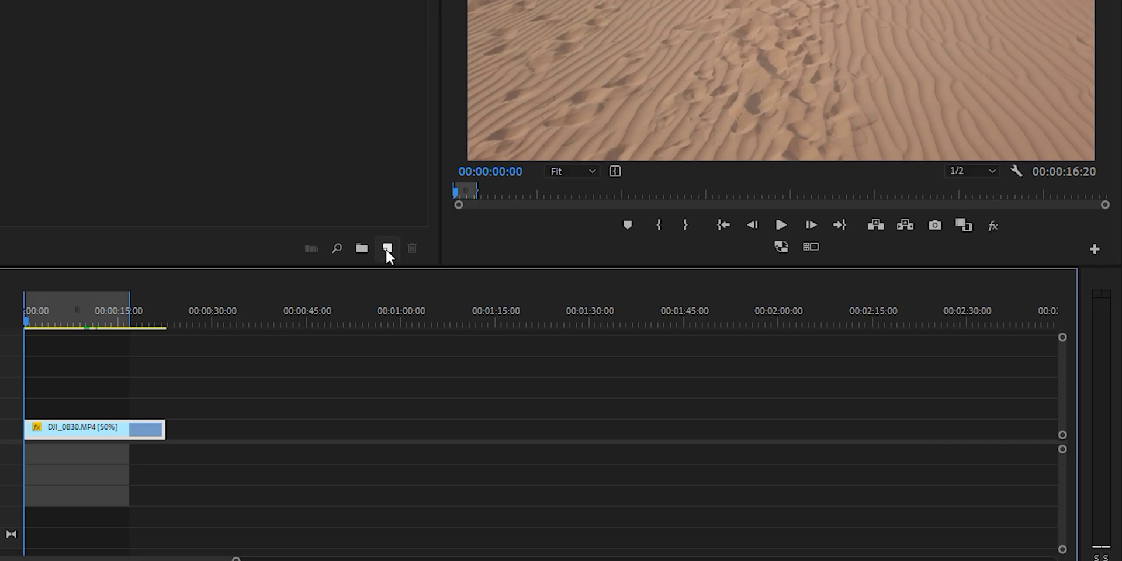
# Start creating a new project item from the project bin.
pyautogui.click(439, 354)
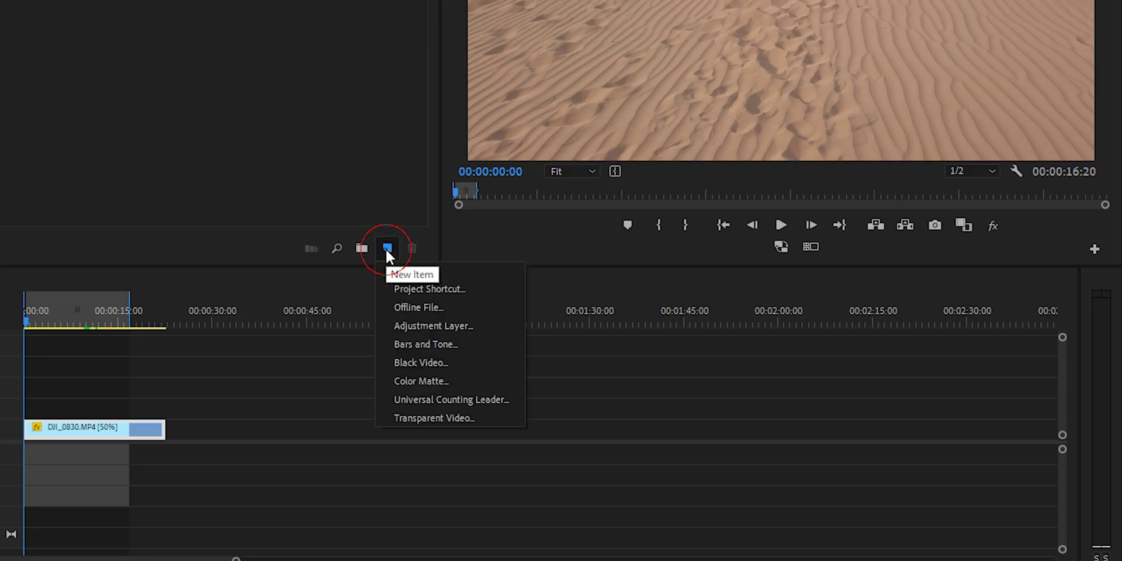
# Create an adjustment layer, place it above the desert clip, and rename it Grade.
pyautogui.click(448, 324)
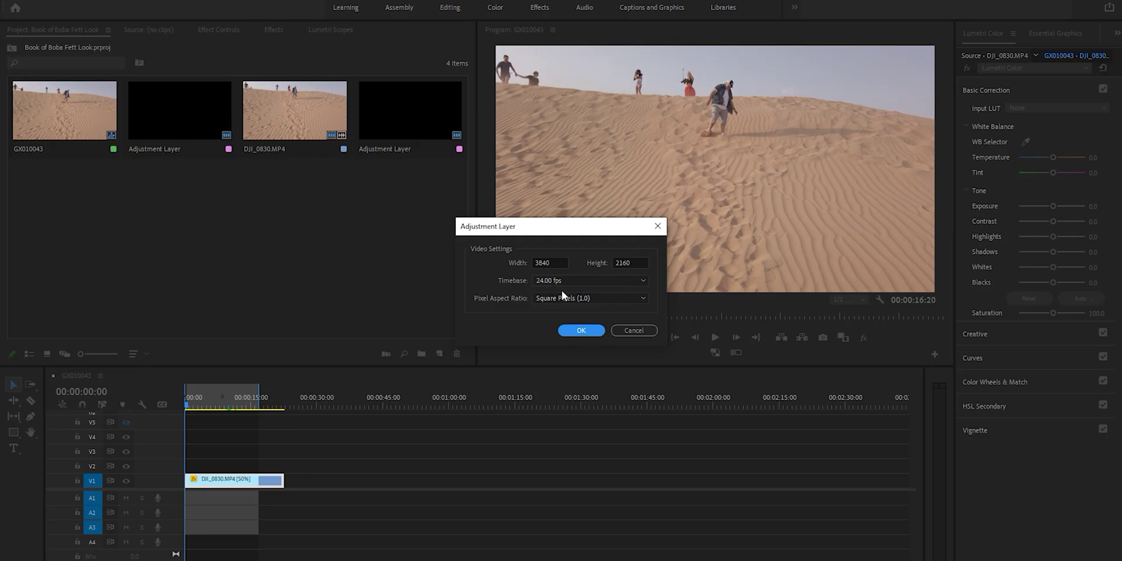
pyautogui.click(581, 331)
pyautogui.moveTo(67, 212); pyautogui.dragTo(279, 467)
pyautogui.rightClick(266, 470)
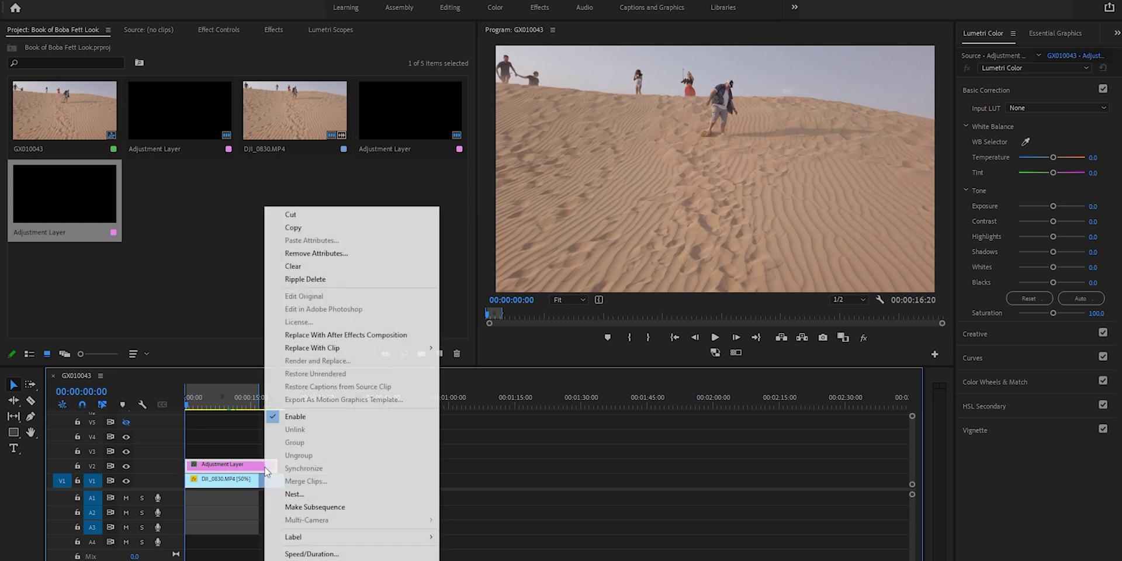
pyautogui.click(310, 559)
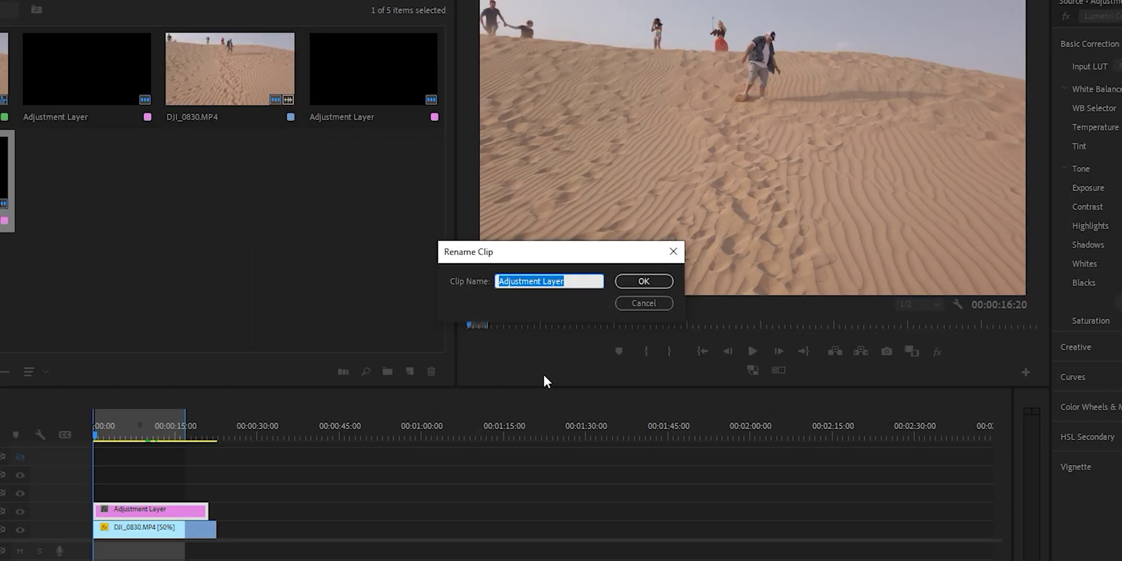
pyautogui.write('Grade')
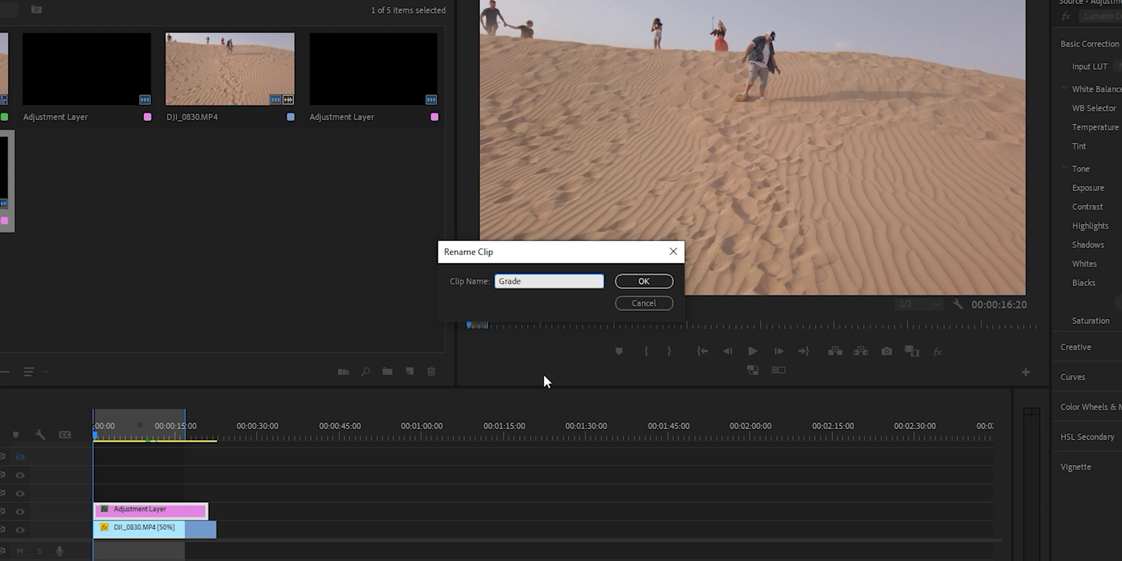
pyautogui.press('Return')
# Create another adjustment layer with the default settings.
pyautogui.click(410, 371)
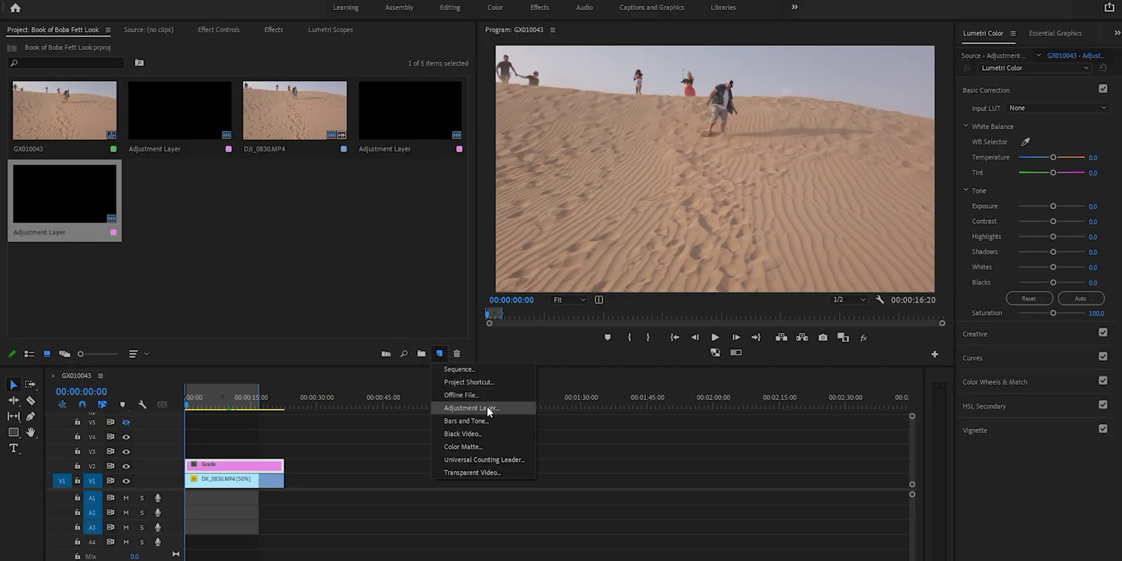
pyautogui.click(489, 409)
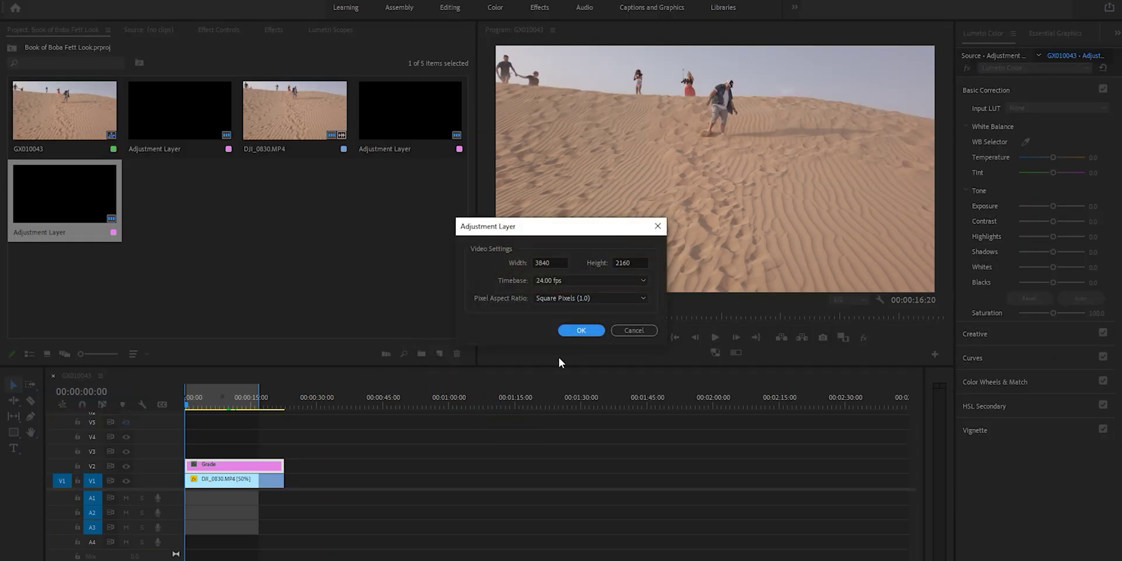
pyautogui.click(580, 330)
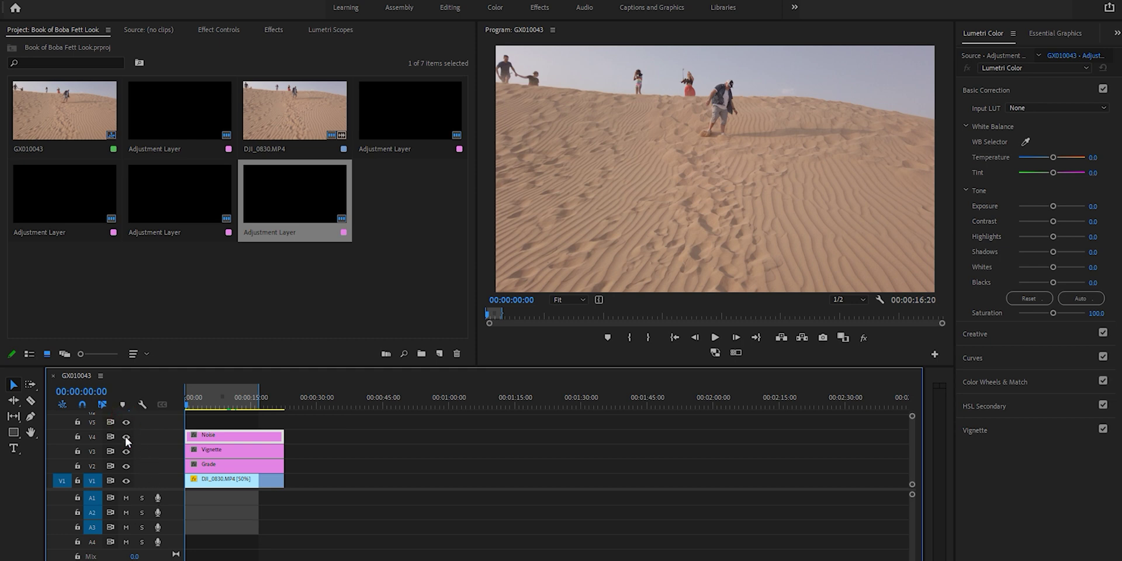
# Hide the Noise track output, select the Grade clip, and bring up Lumetri Color.
pyautogui.click(125, 437)
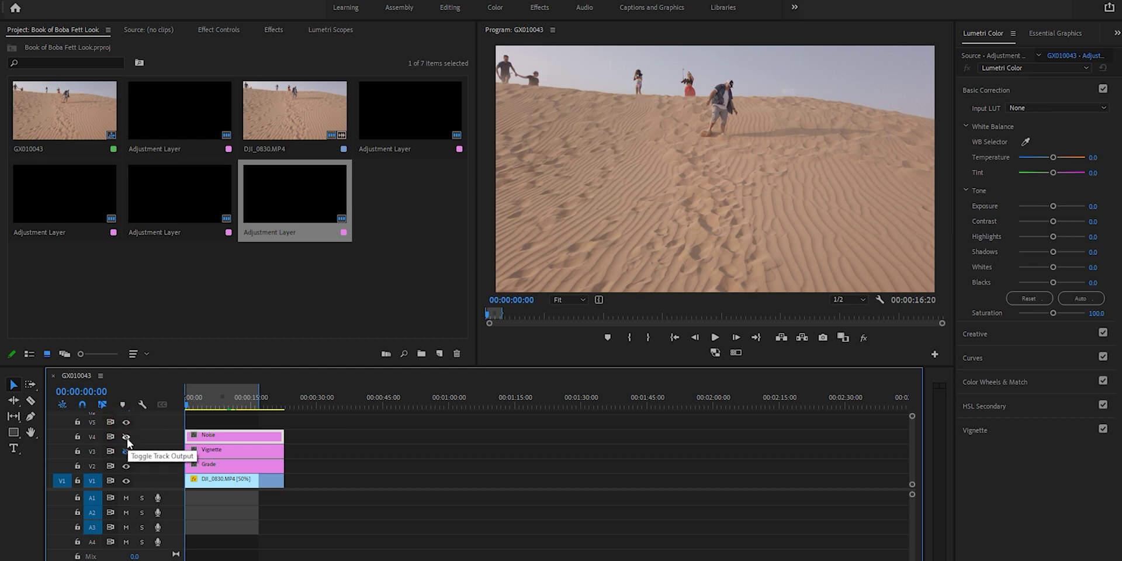
pyautogui.click(204, 464)
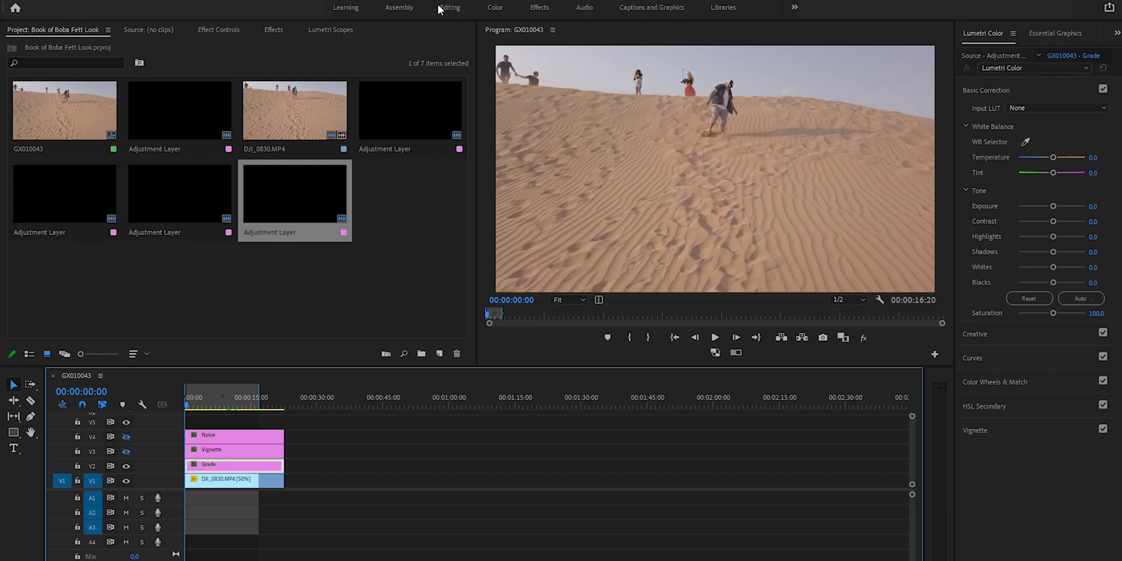
pyautogui.click(245, 1)
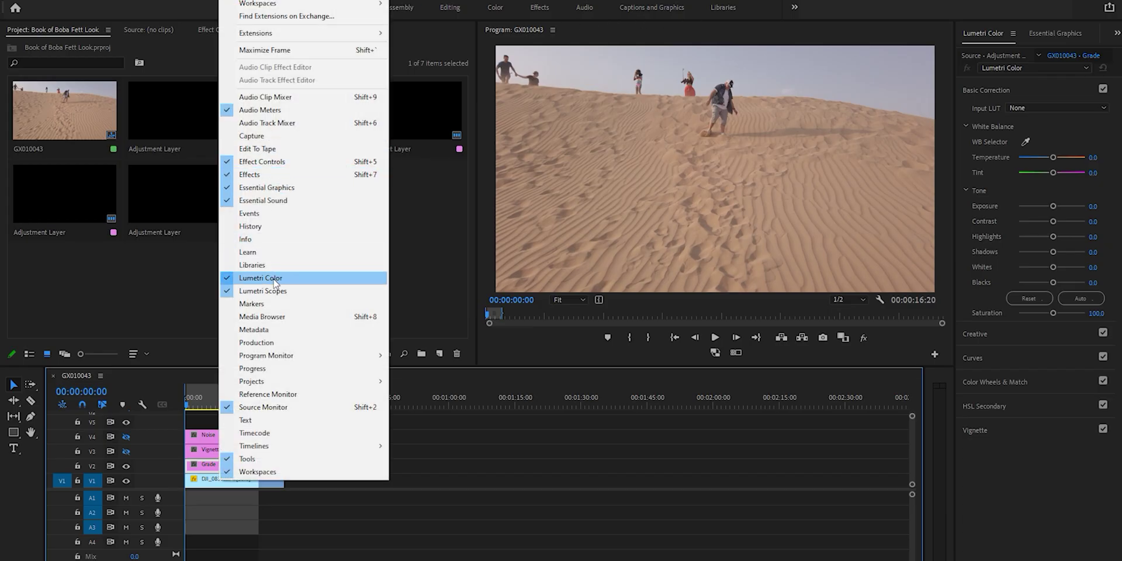
pyautogui.click(152, 280)
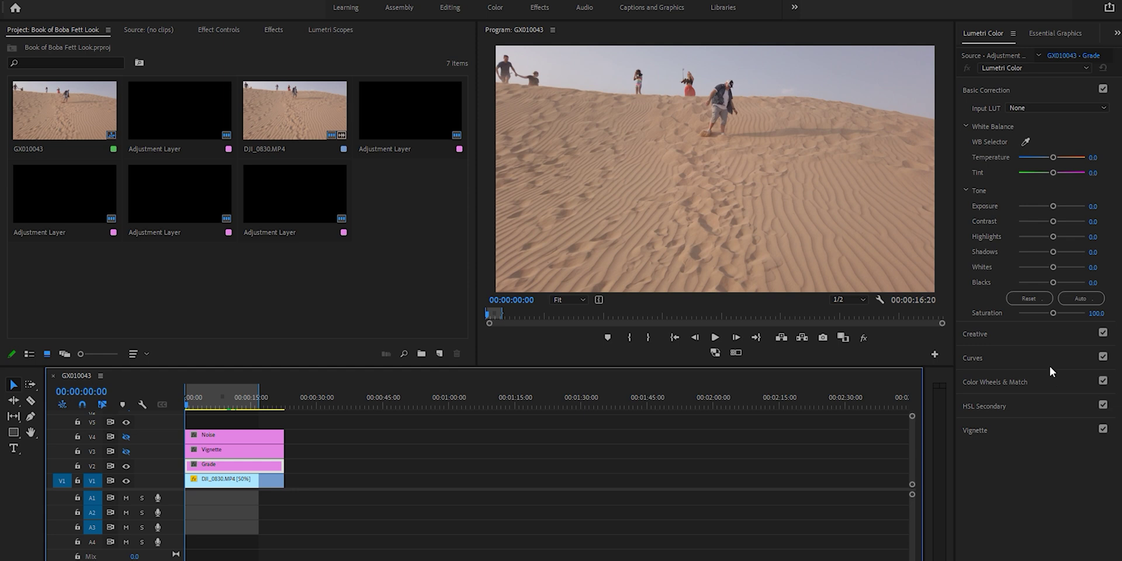
# Set Grade's Exposure 1.5, Highlights -28.1, Shadows 17.5, and expand Curves.
pyautogui.moveTo(1053, 206); pyautogui.dragTo(1062, 207)
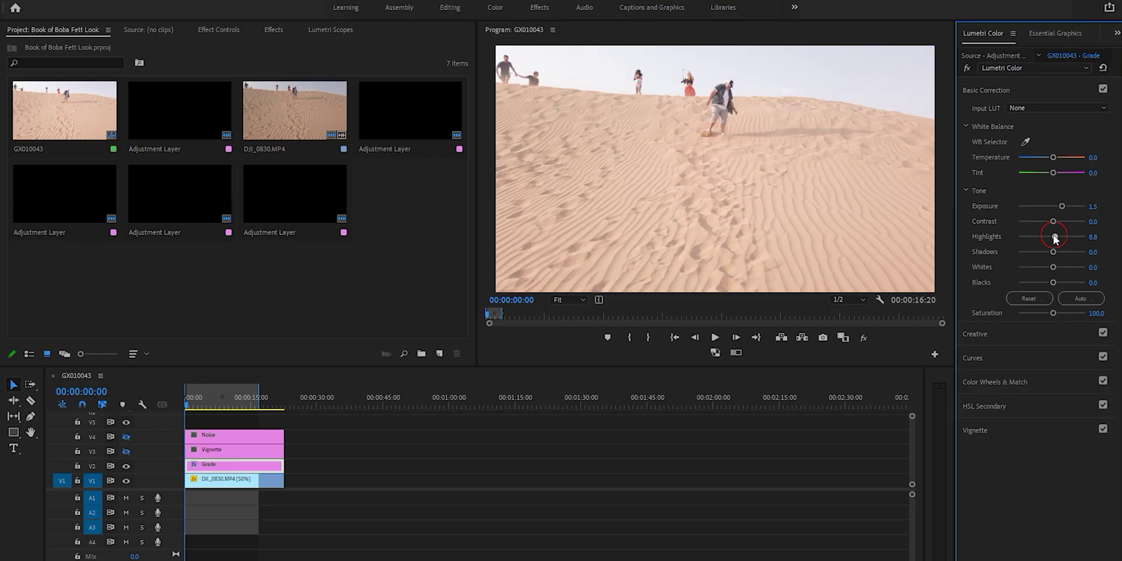
pyautogui.click(1057, 251)
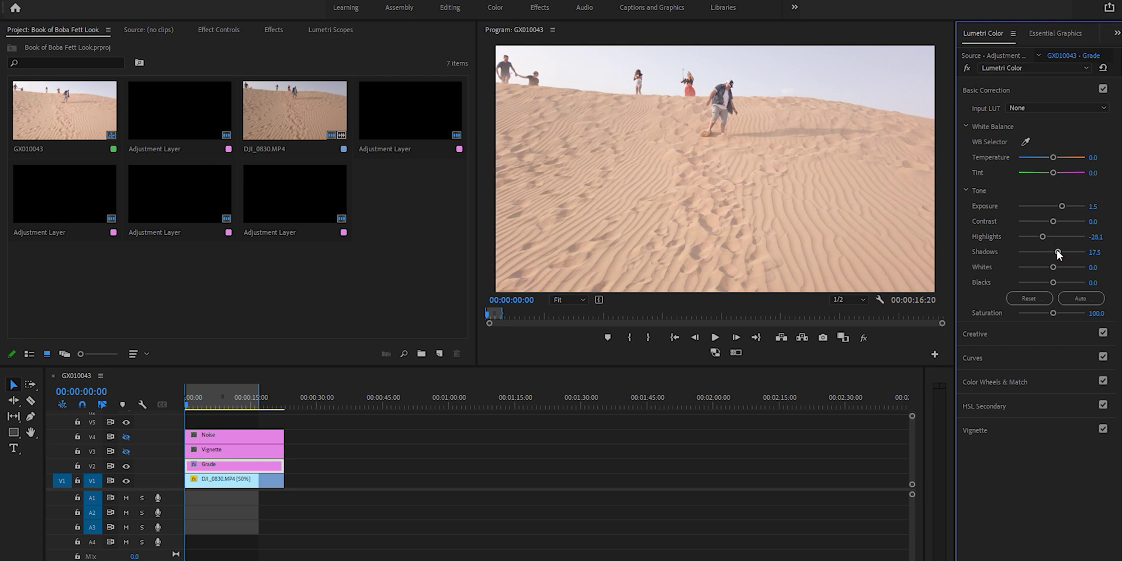
pyautogui.click(1032, 359)
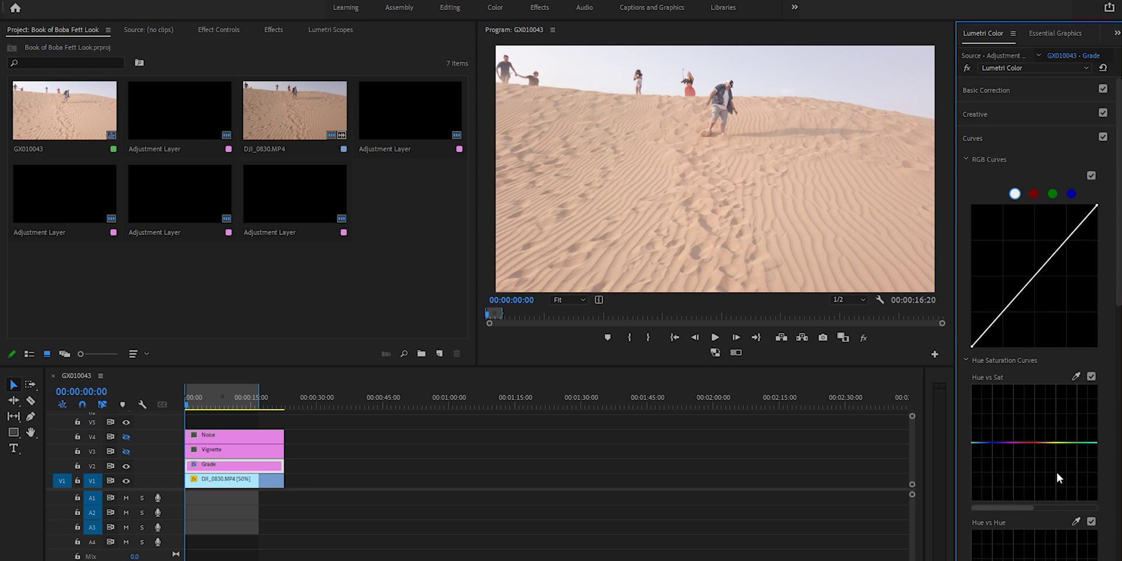
pyautogui.scroll(-3, 1069, 519)
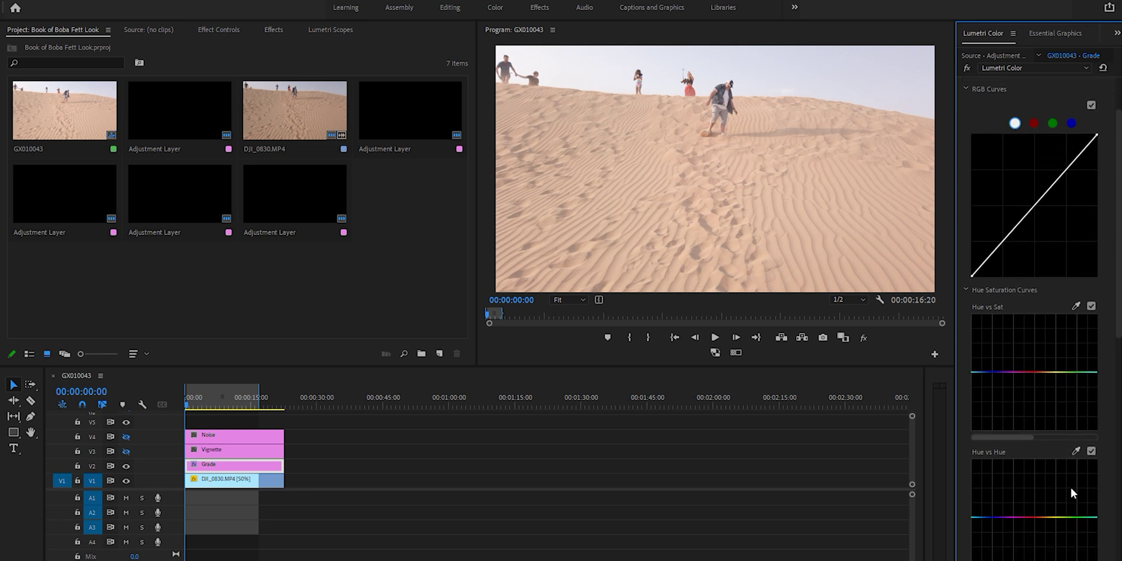
# Sample the sand colour, shift its hue and reduce its orange saturation.
pyautogui.click(1075, 451)
pyautogui.click(594, 257)
pyautogui.moveTo(1043, 518)
pyautogui.mouseDown()
pyautogui.moveTo(1046, 542)
pyautogui.moveTo(1049, 533)
pyautogui.mouseUp()
pyautogui.moveTo(1043, 530); pyautogui.dragTo(1043, 530)
pyautogui.click(1044, 530)
pyautogui.moveTo(1037, 372); pyautogui.dragTo(1038, 405)
# Nudge the Grade layer's colour temperature slightly in Basic Correction.
pyautogui.scroll(3, 1023, 263)
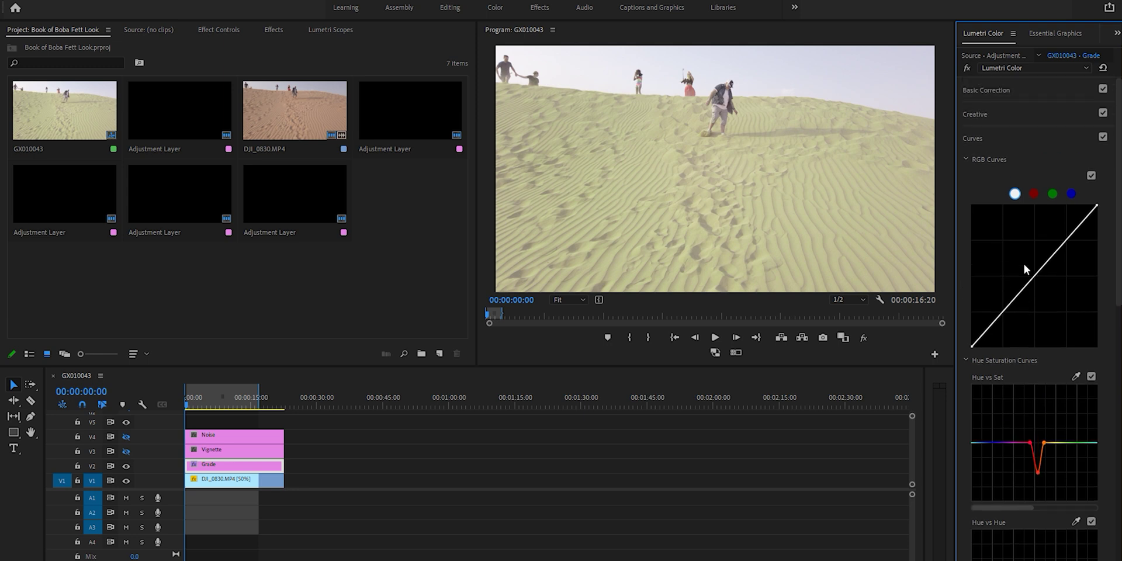
pyautogui.click(1025, 88)
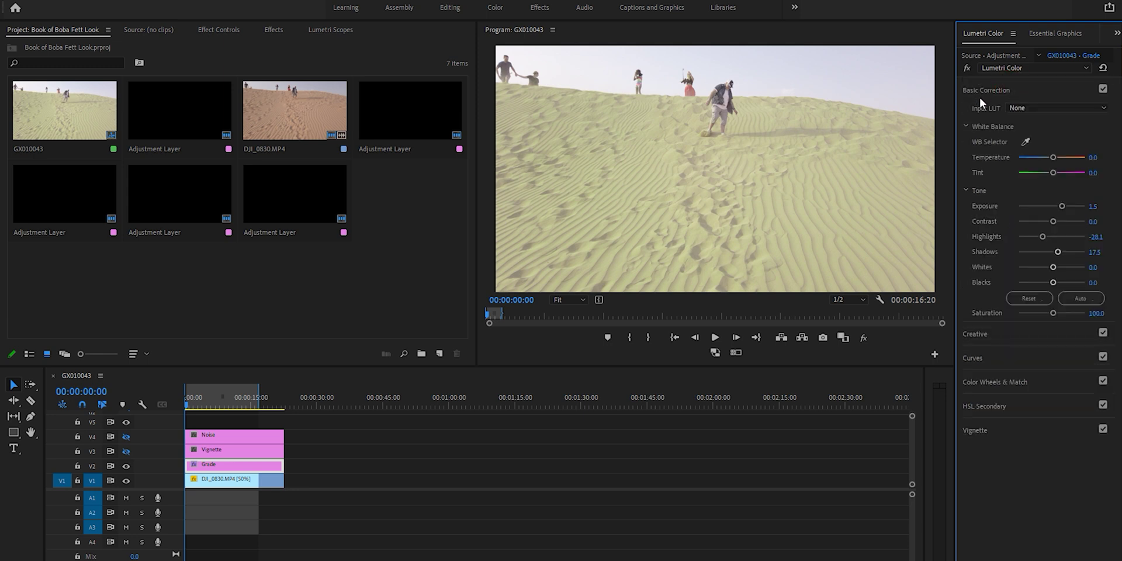
pyautogui.moveTo(1053, 160); pyautogui.dragTo(1050, 158)
pyautogui.click(1029, 358)
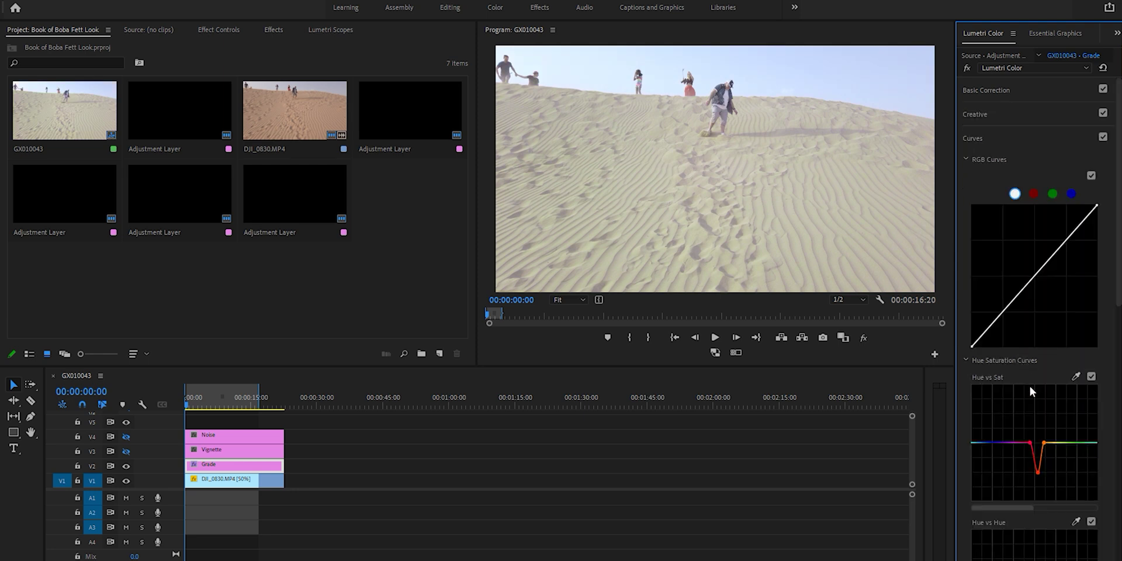
# Sample the blue sky and boost its saturation, comparing the grade on and off.
pyautogui.click(1076, 376)
pyautogui.click(826, 62)
pyautogui.moveTo(1013, 507); pyautogui.dragTo(1041, 508)
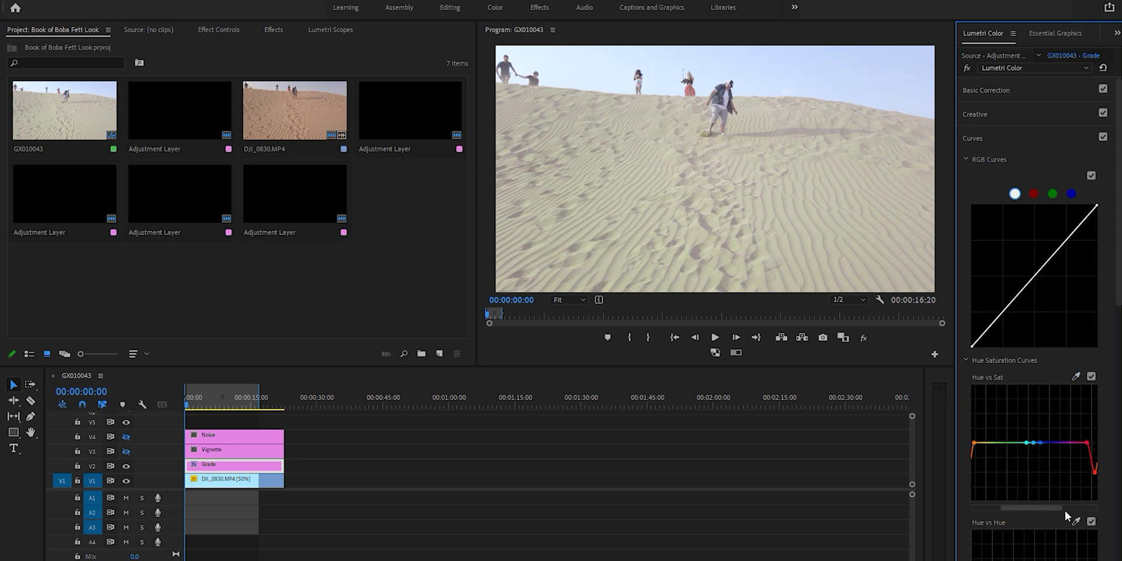
pyautogui.moveTo(1031, 442); pyautogui.dragTo(1031, 408)
pyautogui.click(967, 68)
pyautogui.click(967, 68)
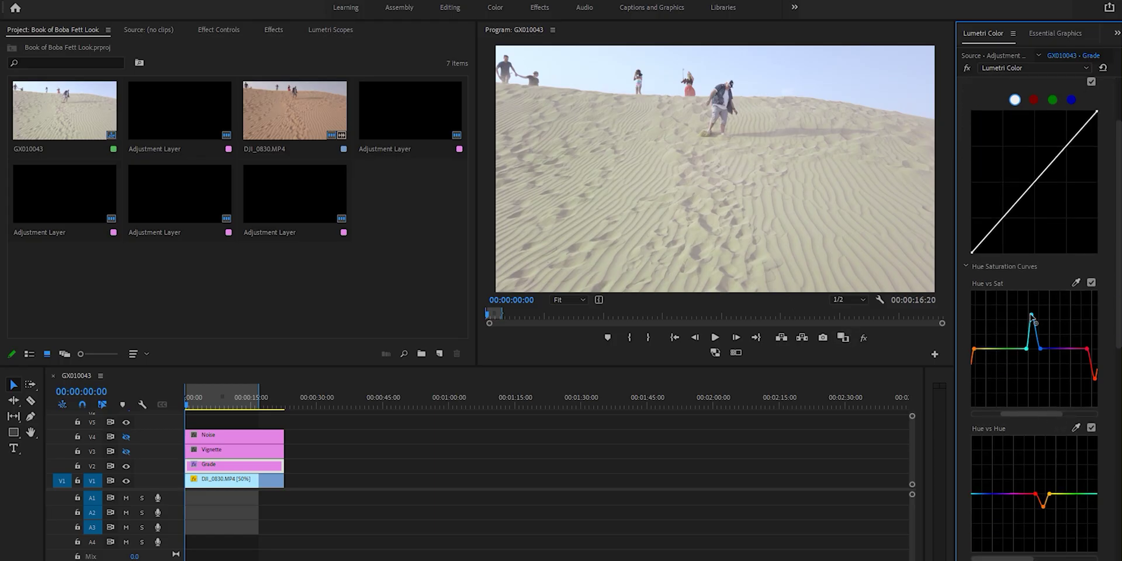
pyautogui.moveTo(1030, 315); pyautogui.dragTo(1030, 293)
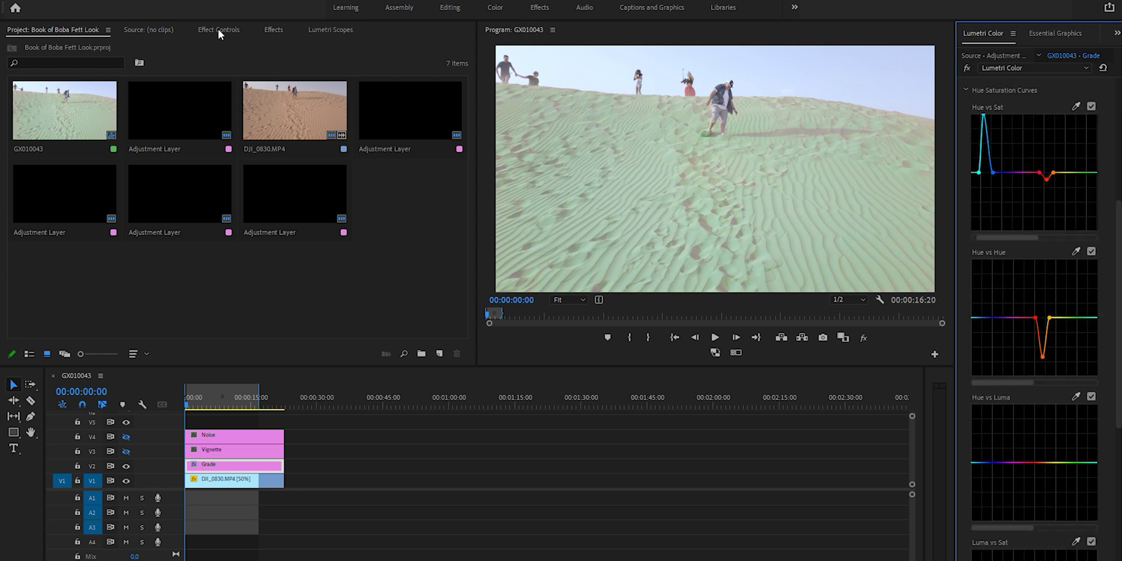
pyautogui.click(219, 30)
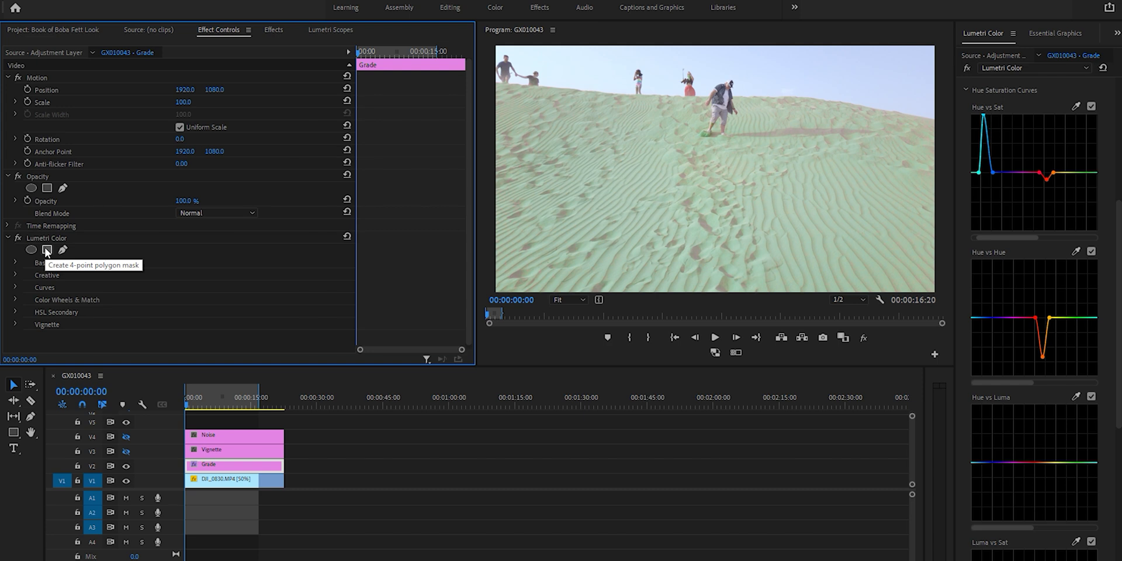
# Add an ellipse mask to Grade, stretch it wide and tall, and invert it.
pyautogui.click(31, 188)
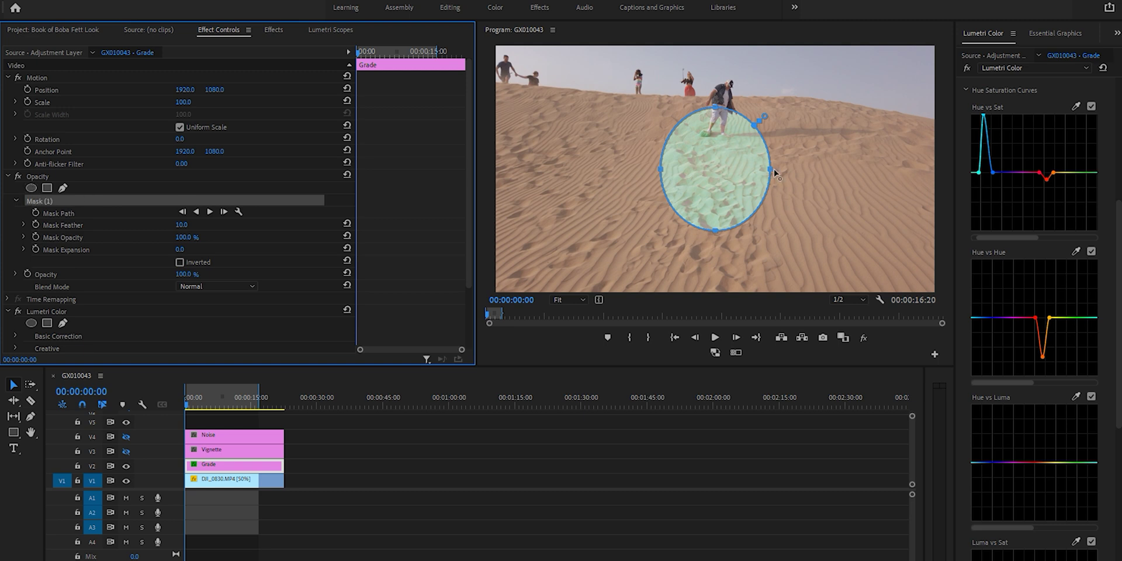
pyautogui.moveTo(770, 169); pyautogui.dragTo(925, 167)
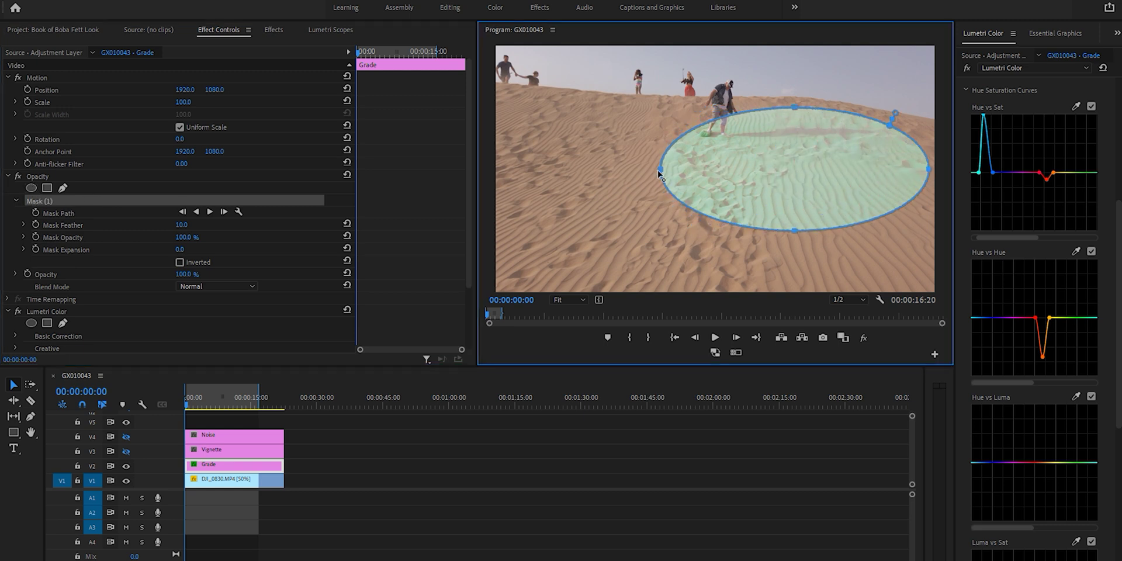
pyautogui.moveTo(659, 169); pyautogui.dragTo(504, 170)
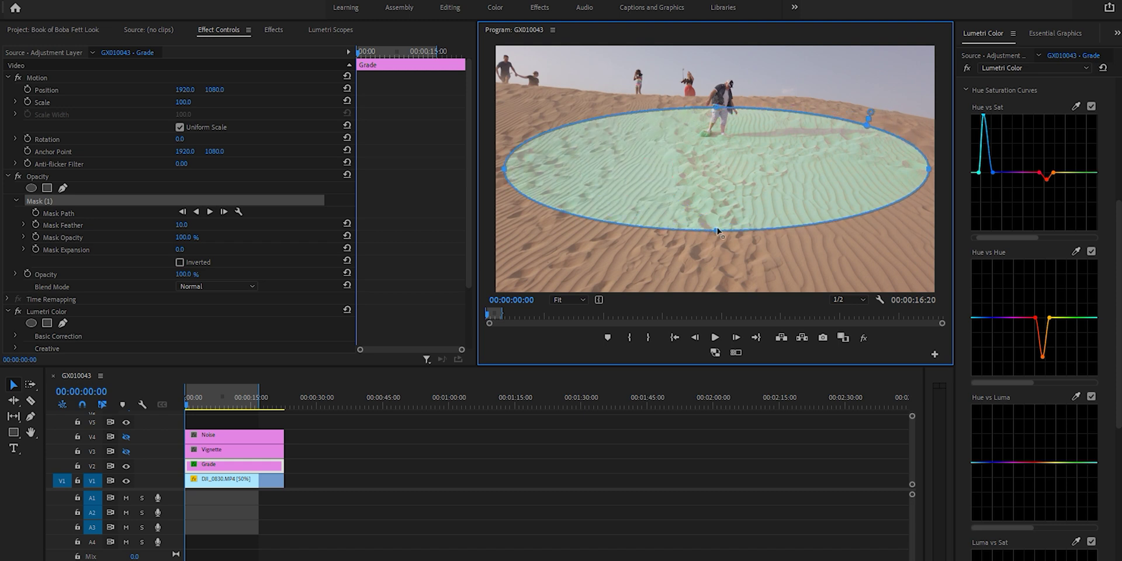
pyautogui.moveTo(718, 230); pyautogui.dragTo(716, 273)
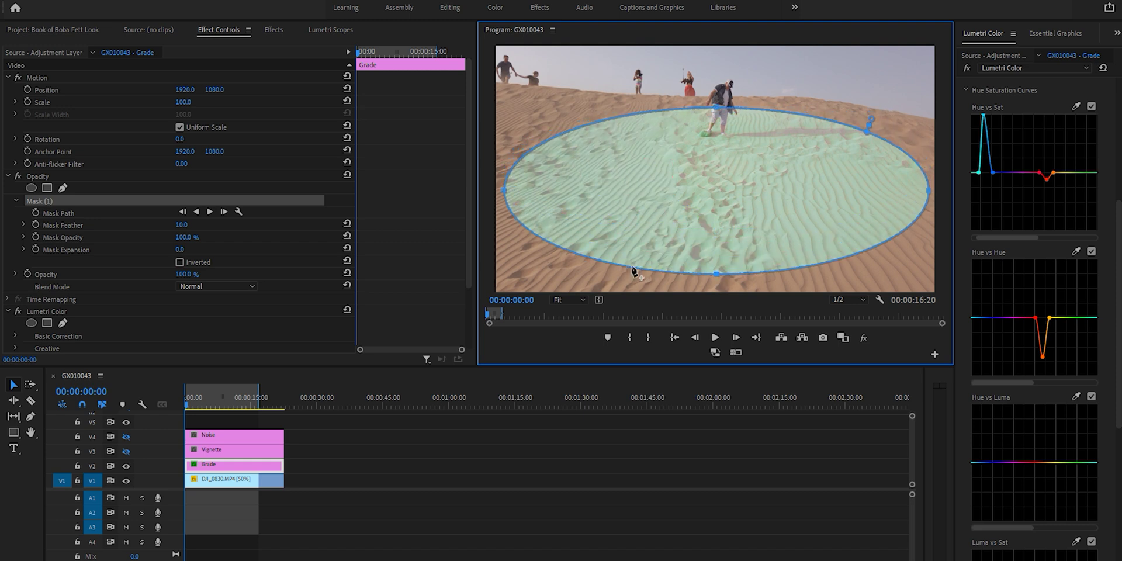
pyautogui.moveTo(632, 270); pyautogui.dragTo(542, 287)
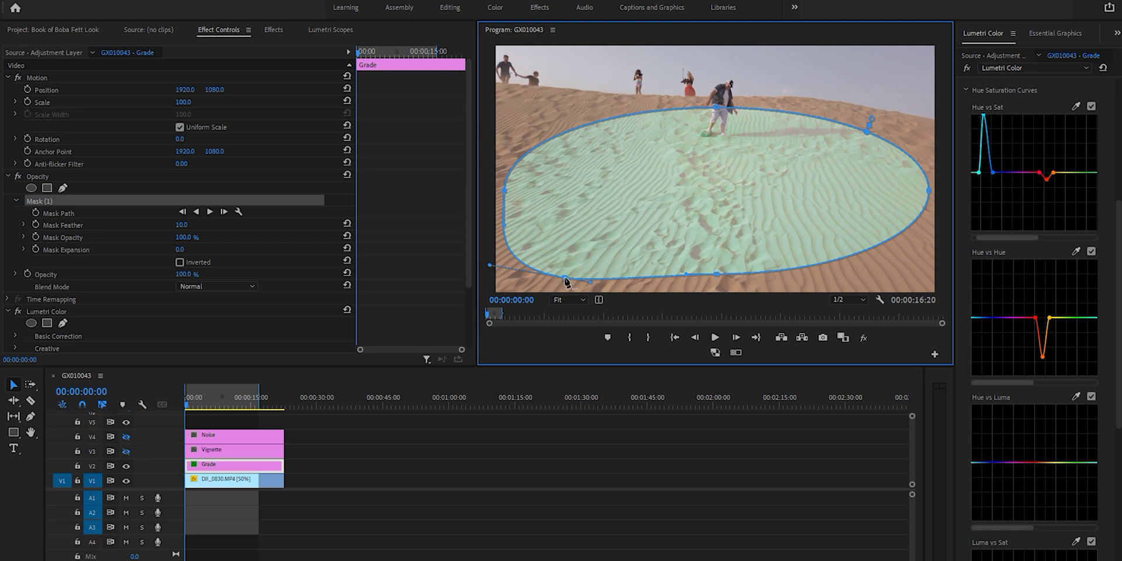
pyautogui.hotkey('ctrl', 'z')
pyautogui.moveTo(716, 110); pyautogui.dragTo(717, 58)
pyautogui.moveTo(717, 273); pyautogui.dragTo(717, 281)
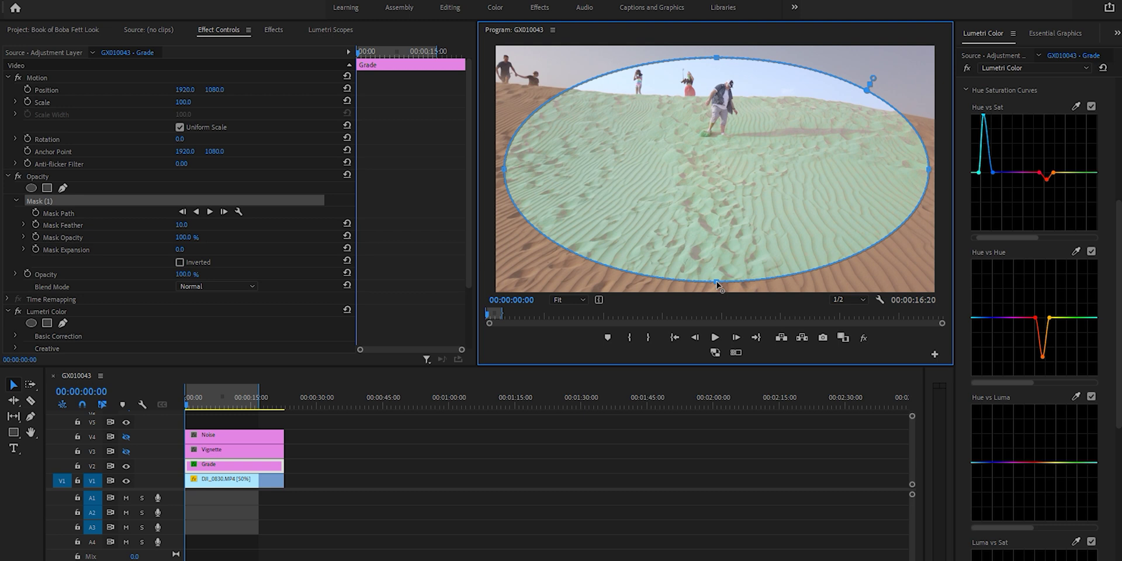
pyautogui.click(180, 263)
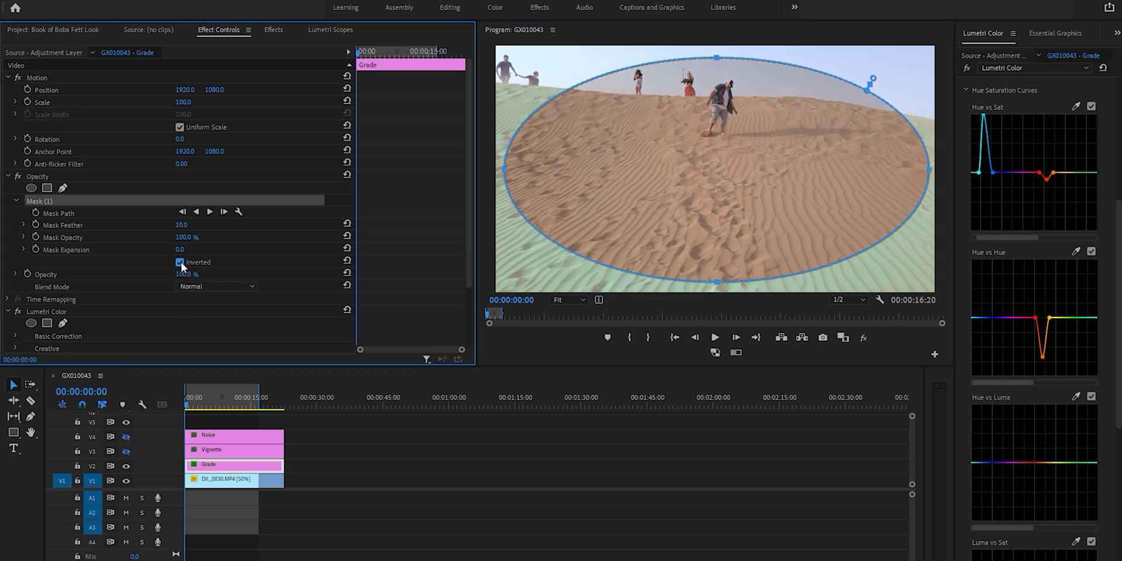
# Reselect the Grade clip and raise its Mask Feather to 695.0.
pyautogui.click(333, 442)
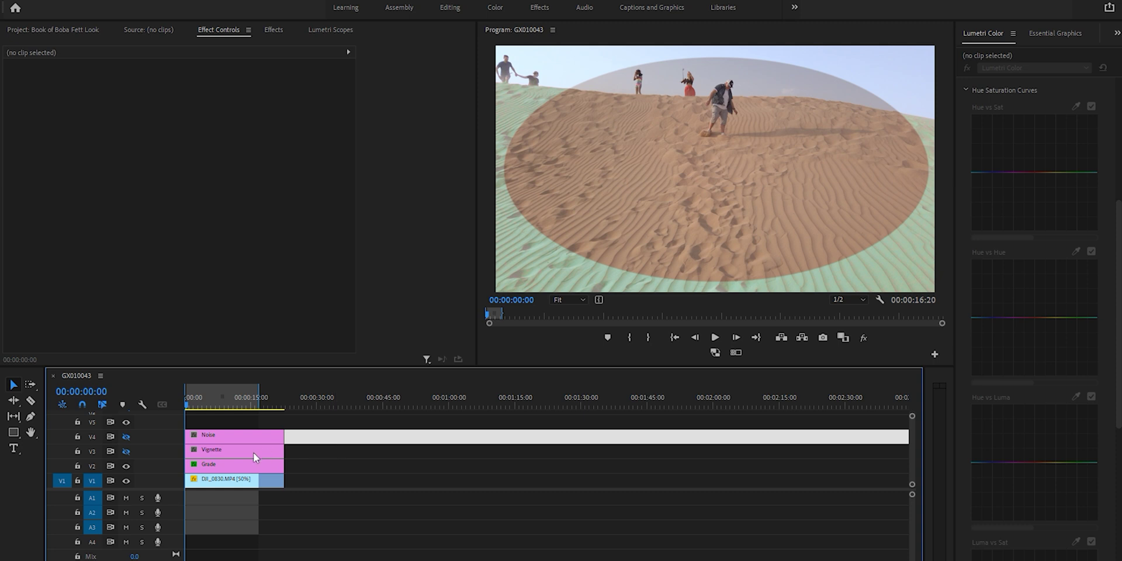
pyautogui.click(233, 465)
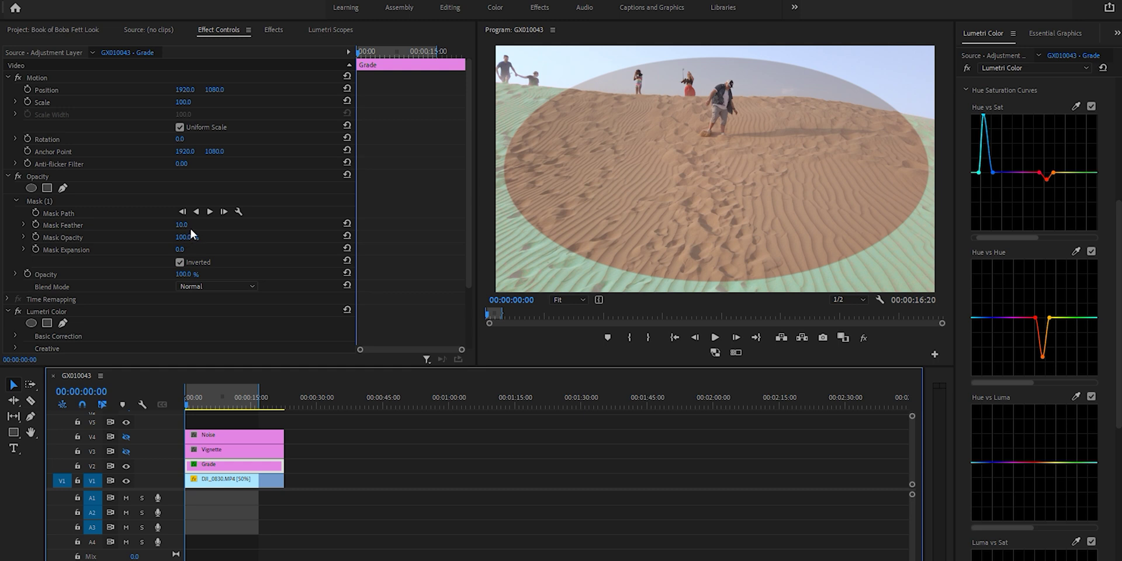
pyautogui.moveTo(183, 224); pyautogui.dragTo(352, 225)
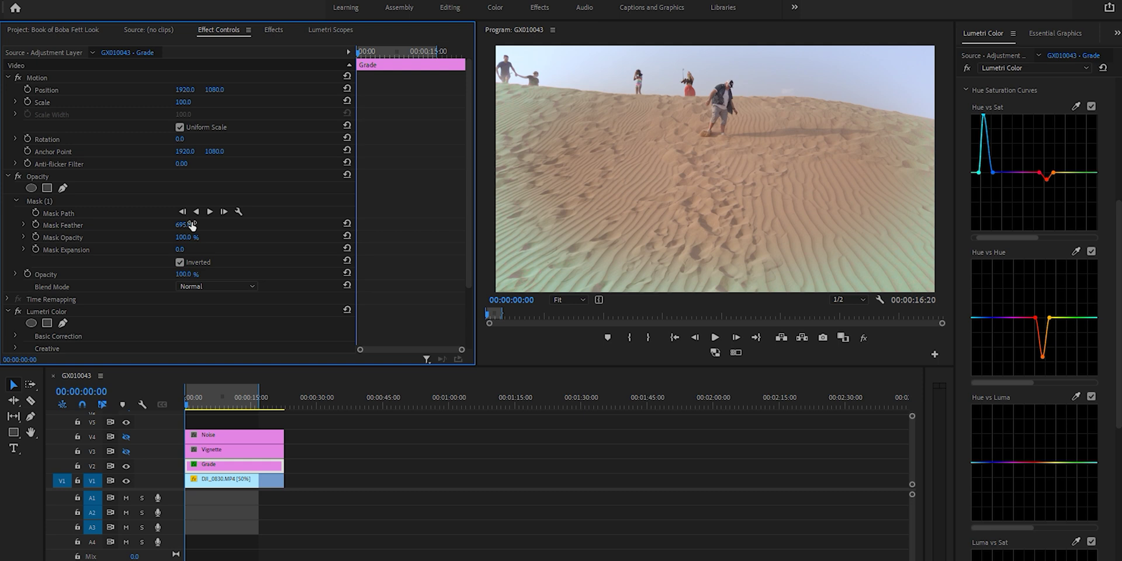
pyautogui.moveTo(181, 249)
pyautogui.mouseDown()
pyautogui.moveTo(235, 249)
pyautogui.moveTo(192, 250)
pyautogui.mouseUp()
# Copy the Grade layer's opacity mask onto the Vignette adjustment layer.
pyautogui.click(126, 466)
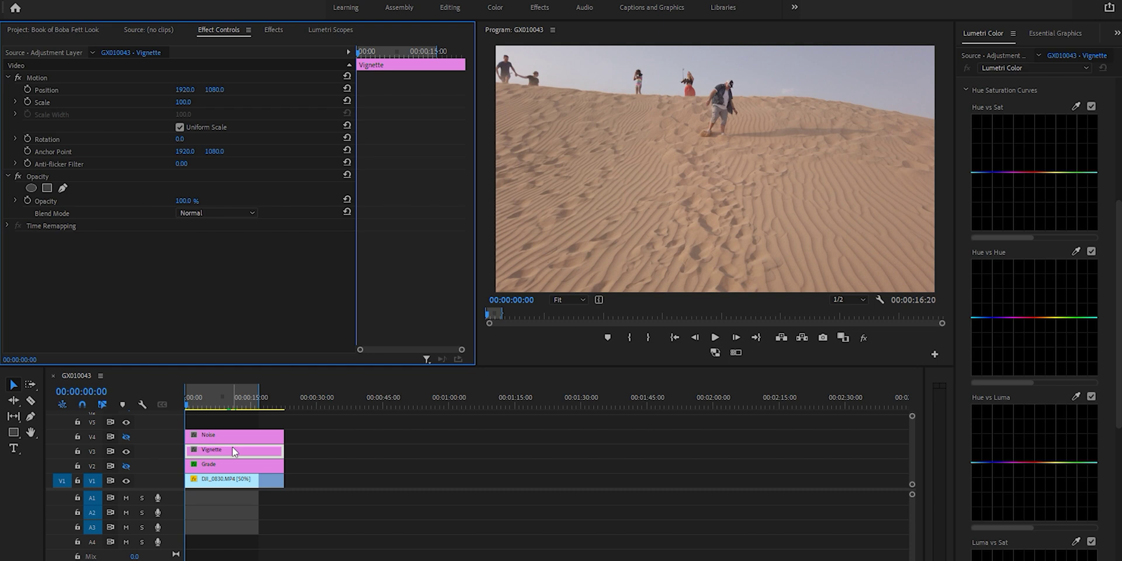
pyautogui.click(209, 466)
pyautogui.click(44, 181)
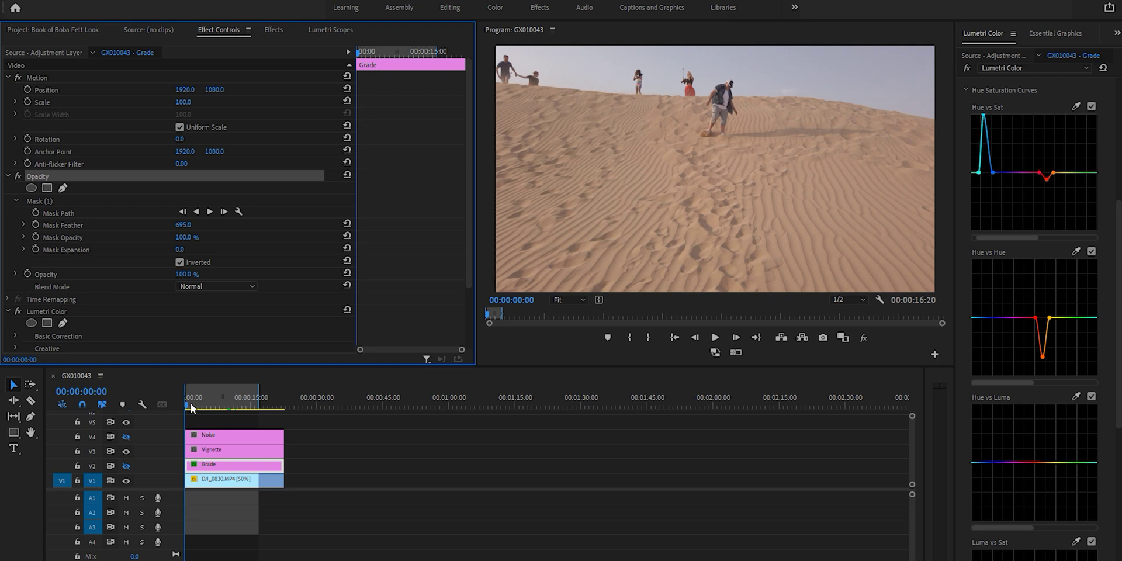
pyautogui.click(222, 449)
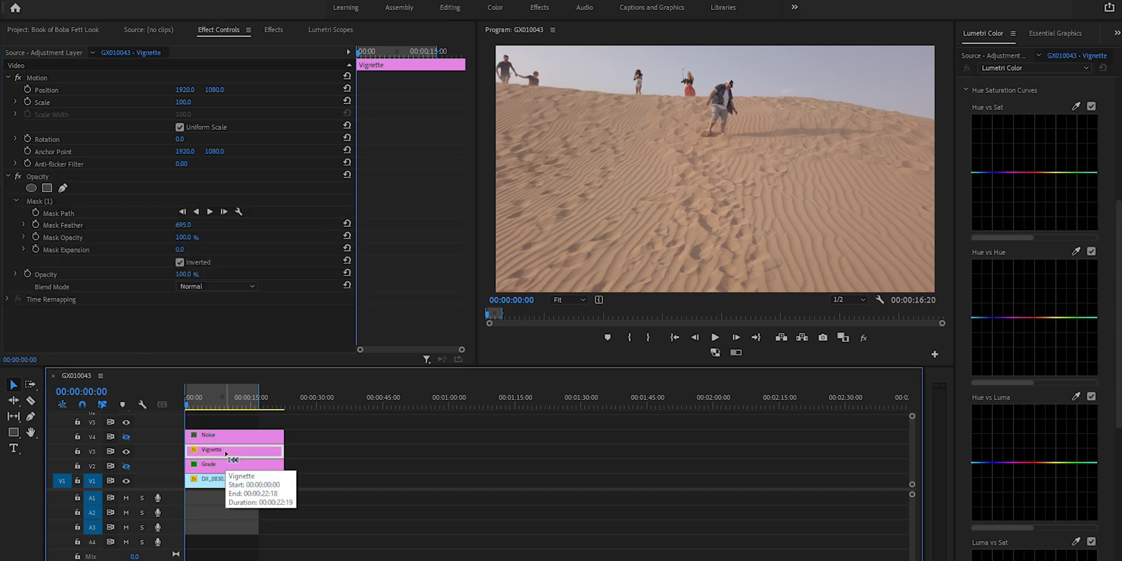
pyautogui.click(68, 213)
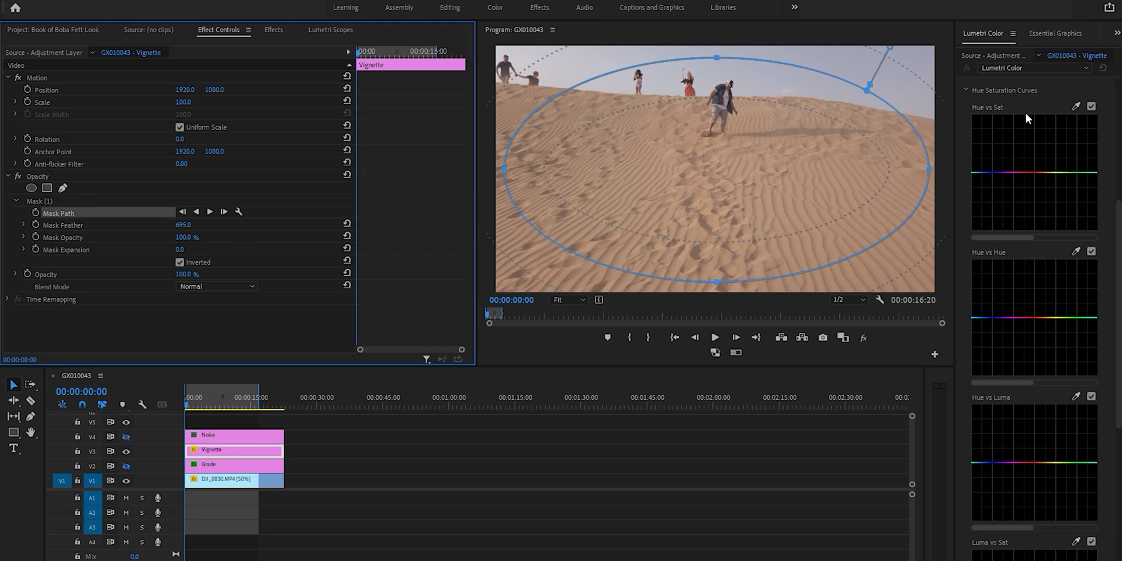
# Darken the Vignette layer by dragging Exposure and Shadows down in Basic Correction.
pyautogui.scroll(4, 1034, 153)
pyautogui.scroll(2, 1034, 153)
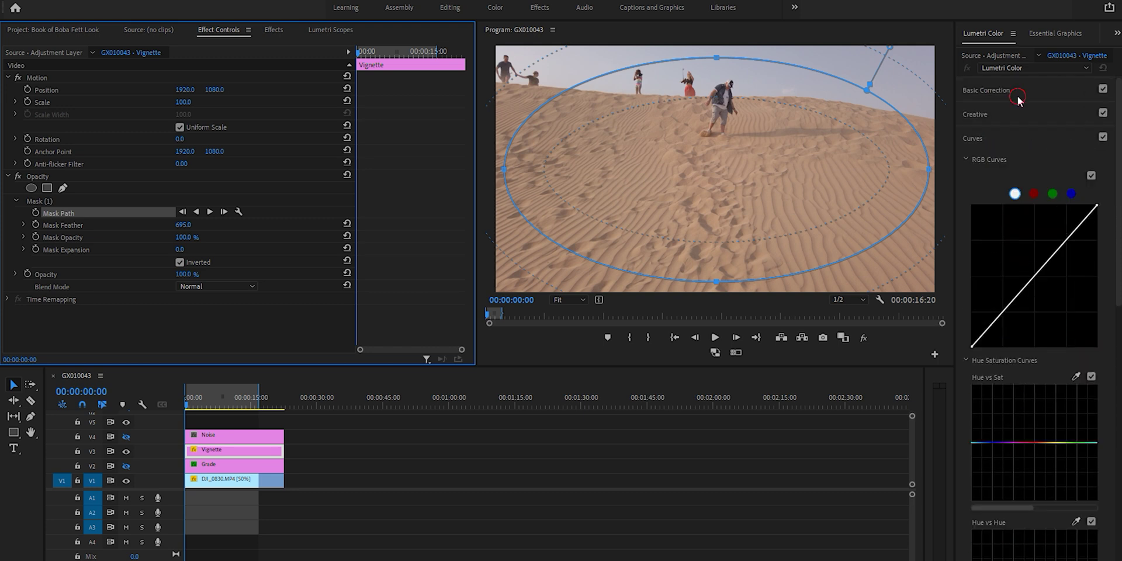
pyautogui.click(987, 88)
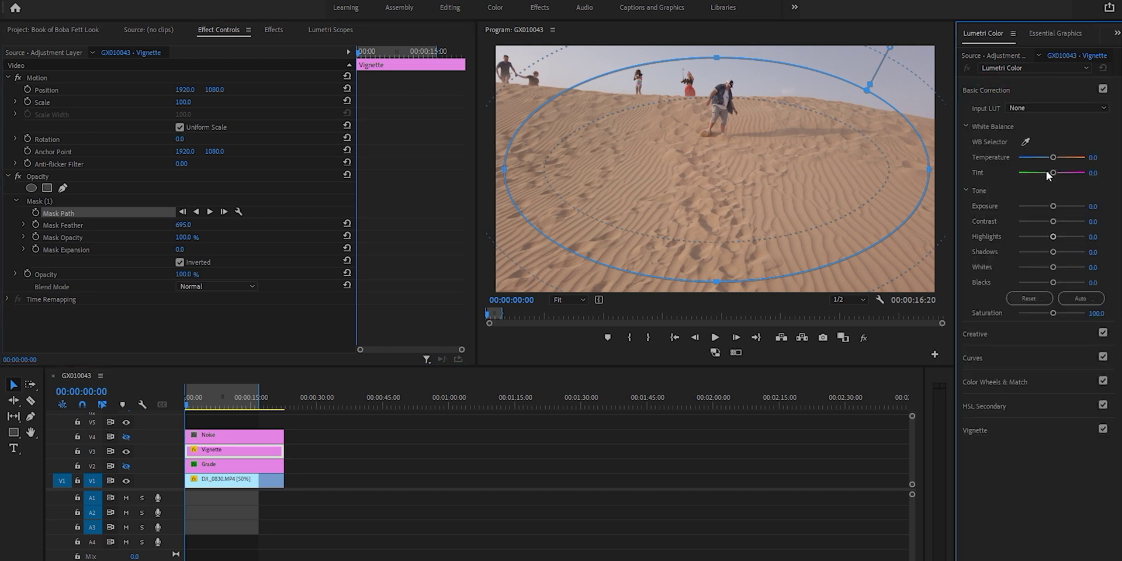
pyautogui.moveTo(1053, 207); pyautogui.dragTo(1000, 207)
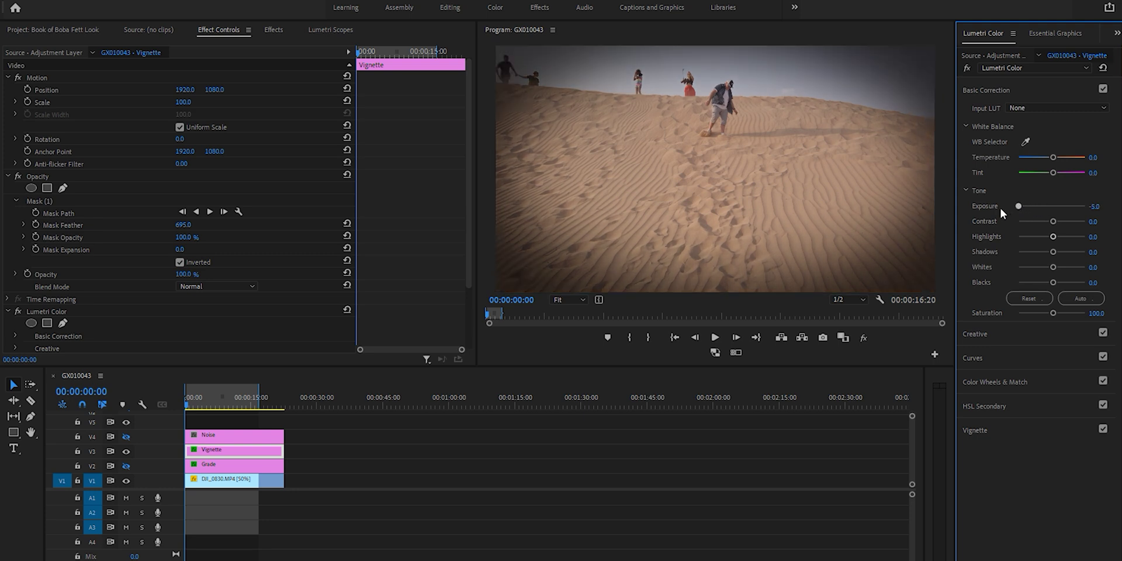
pyautogui.moveTo(1052, 252)
pyautogui.mouseDown()
pyautogui.moveTo(1069, 253)
pyautogui.moveTo(939, 269)
pyautogui.moveTo(1053, 262)
pyautogui.mouseUp()
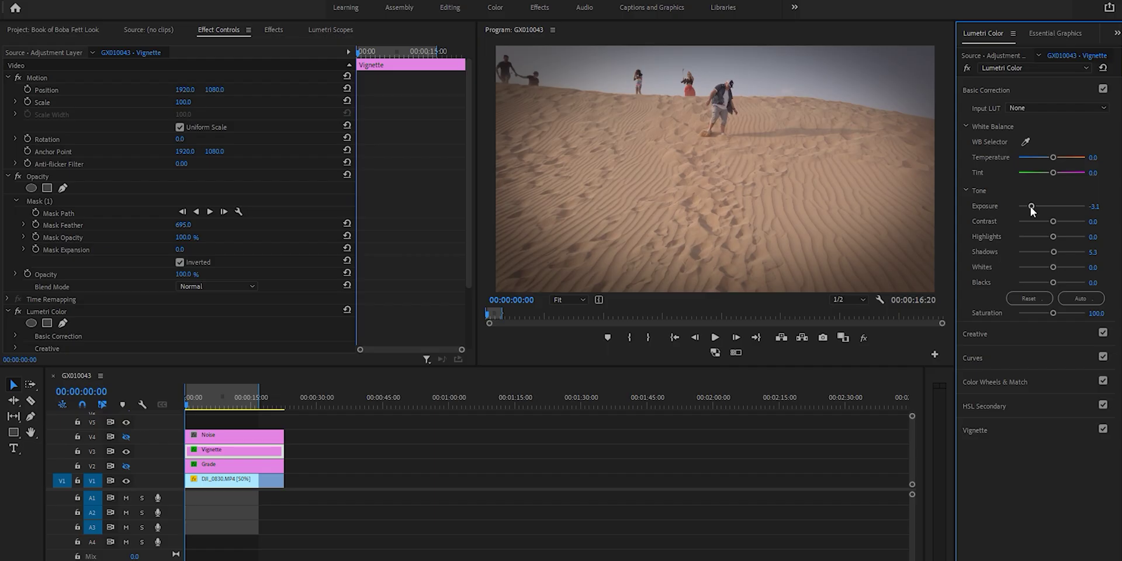
# Re-enable the Grade track and settle Vignette at Exposure -5.0, Shadows -31.6.
pyautogui.click(969, 67)
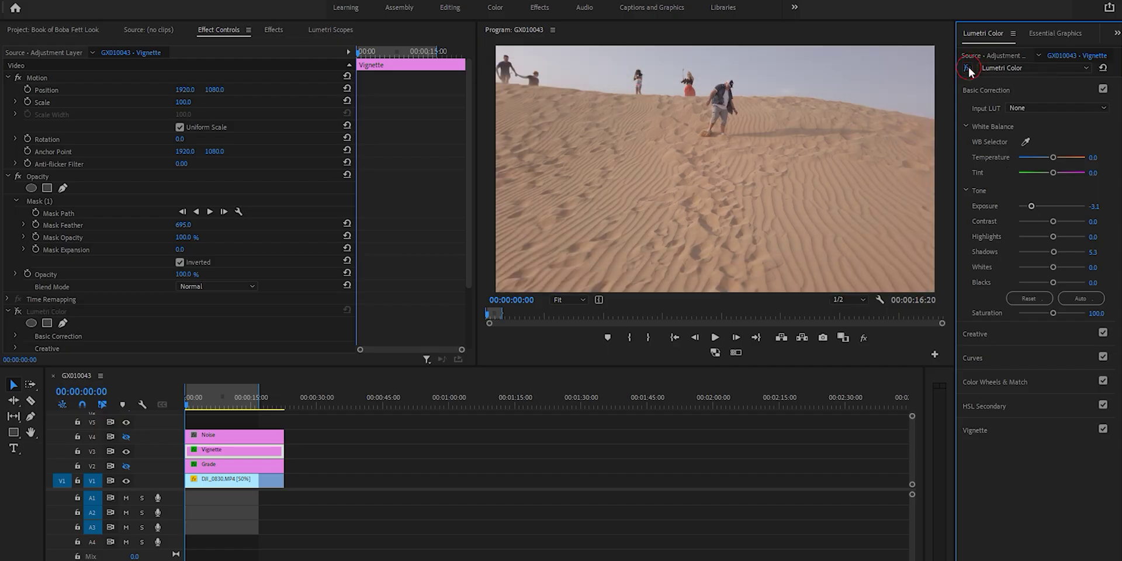
pyautogui.click(126, 466)
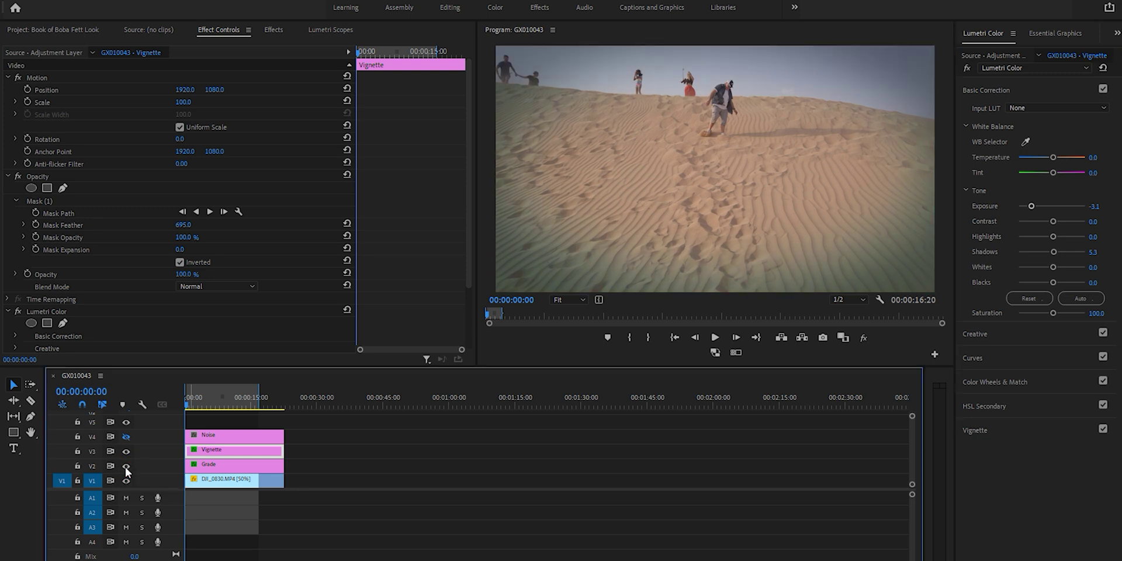
pyautogui.click(968, 67)
pyautogui.click(969, 67)
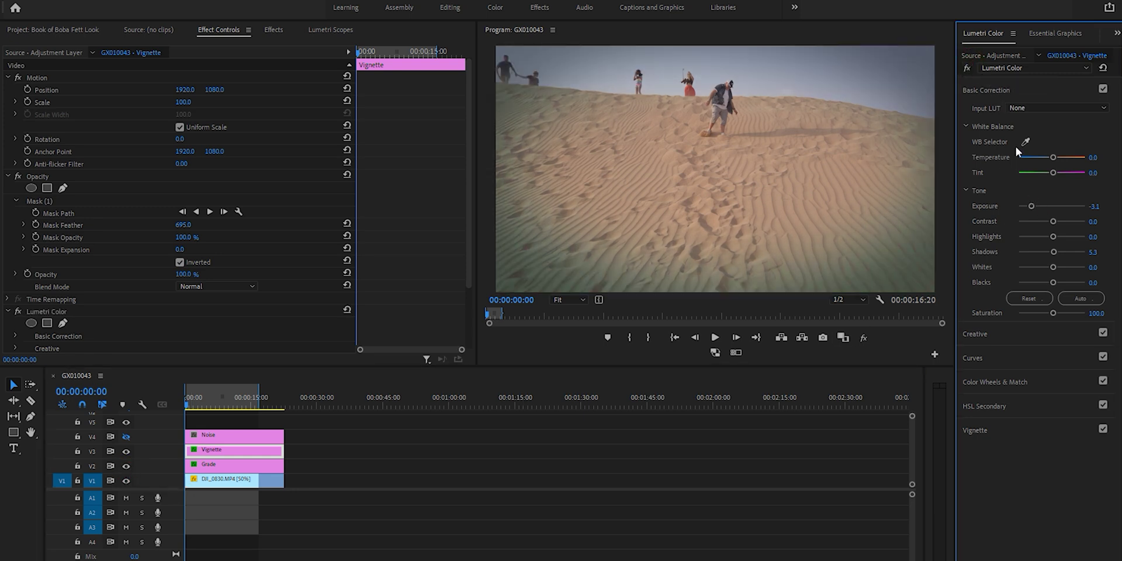
pyautogui.click(209, 451)
pyautogui.moveTo(1032, 208); pyautogui.dragTo(939, 221)
pyautogui.moveTo(1052, 251); pyautogui.dragTo(1039, 252)
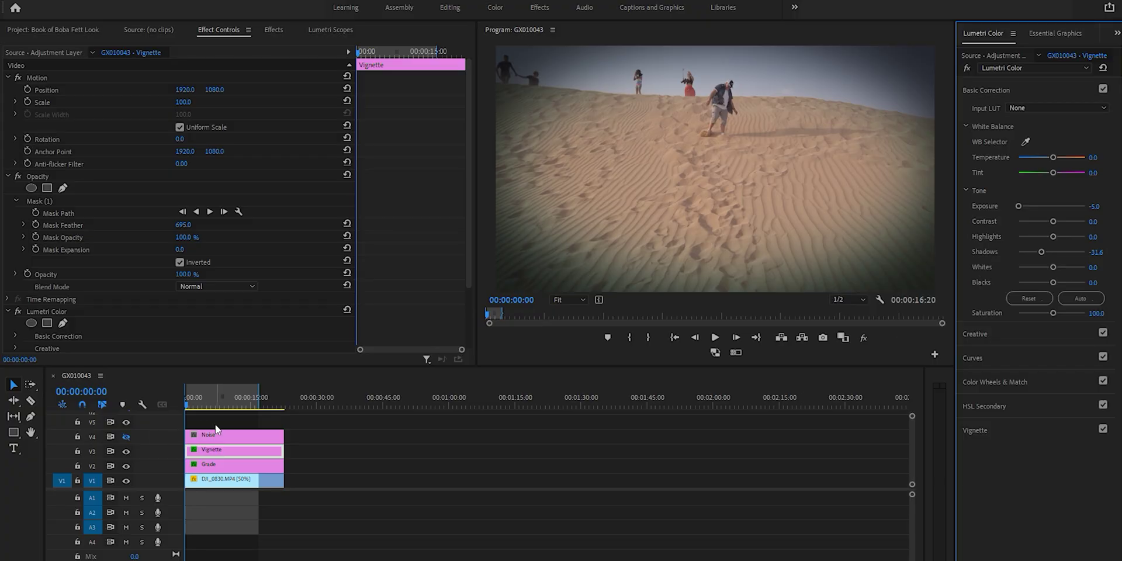
# Hide Grade and Vignette, show Noise, and apply Noise HLS Auto to the Noise layer.
pyautogui.click(126, 451)
pyautogui.click(125, 466)
pyautogui.click(125, 467)
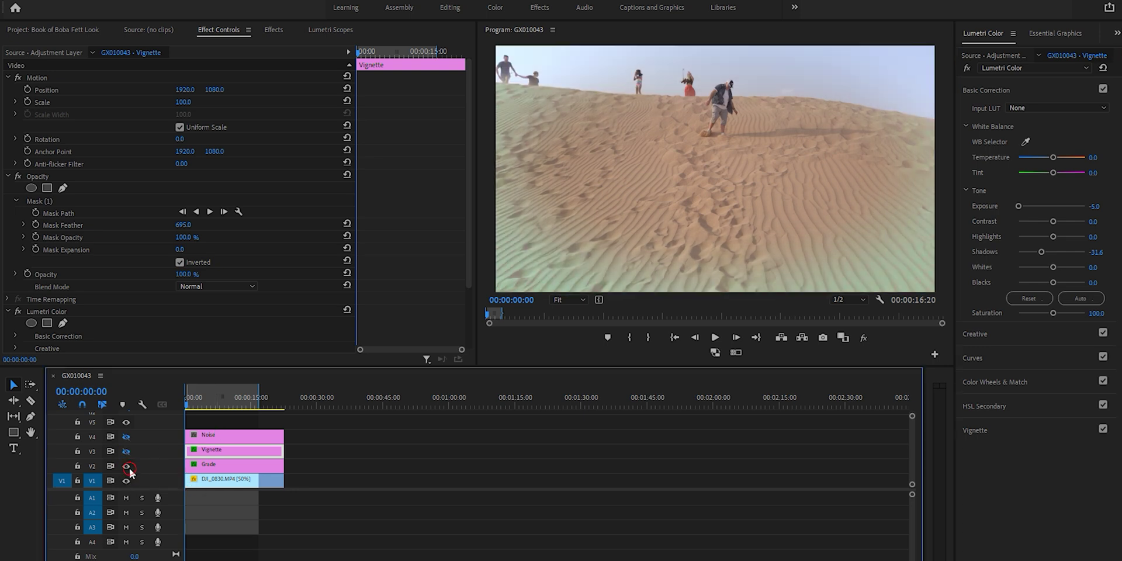
pyautogui.click(126, 466)
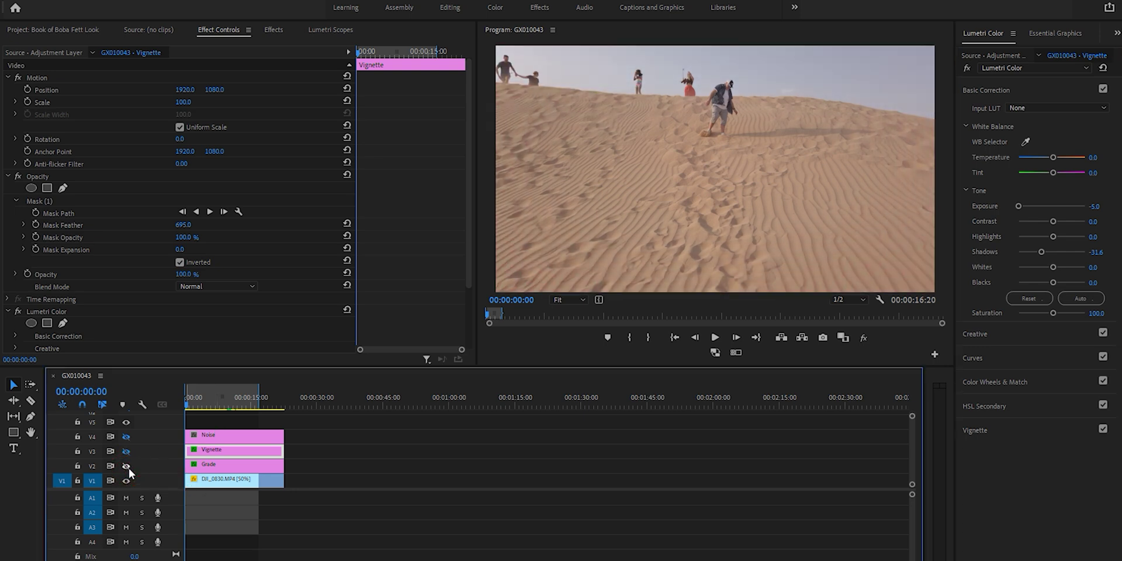
pyautogui.click(126, 437)
pyautogui.click(237, 434)
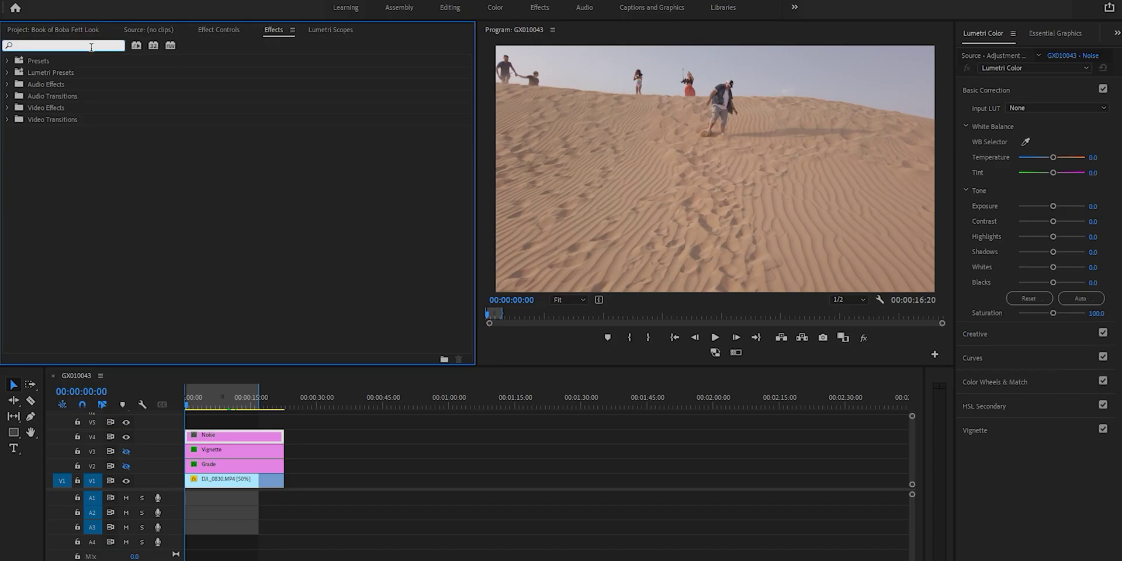
pyautogui.write('noise')
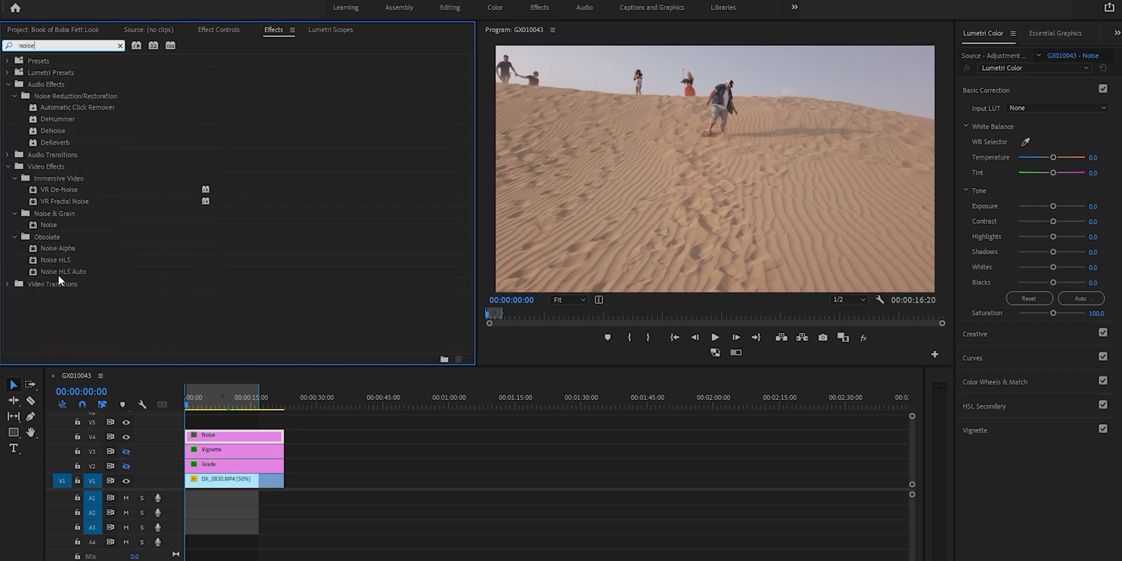
pyautogui.click(59, 275)
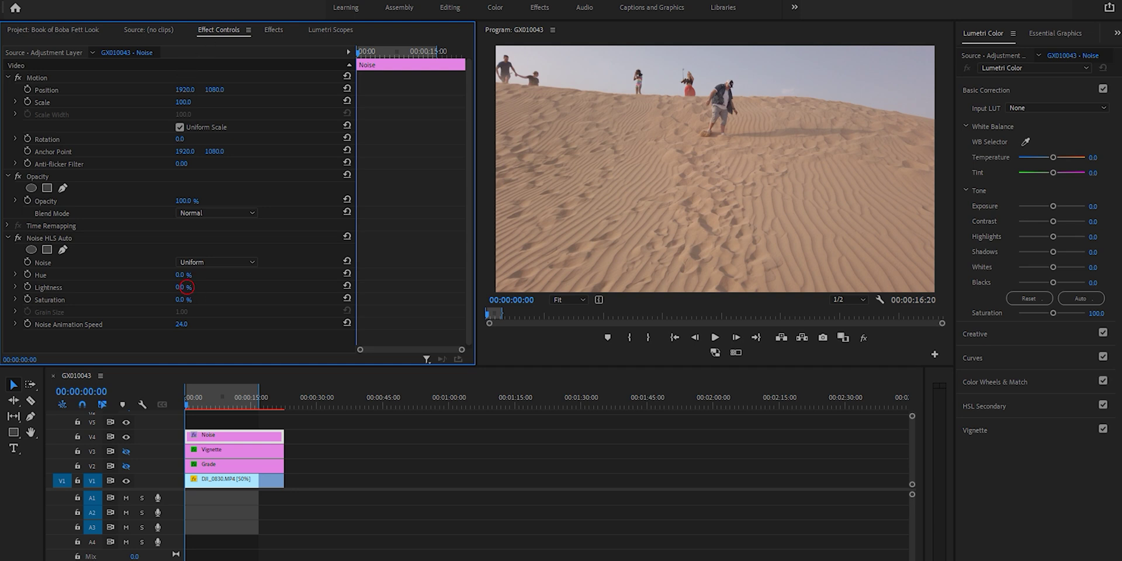
# Set Noise HLS Auto to Grain with Lightness 25% and Grain Size 8.
pyautogui.click(191, 284)
pyautogui.write('25')
pyautogui.press('Return')
pyautogui.click(219, 261)
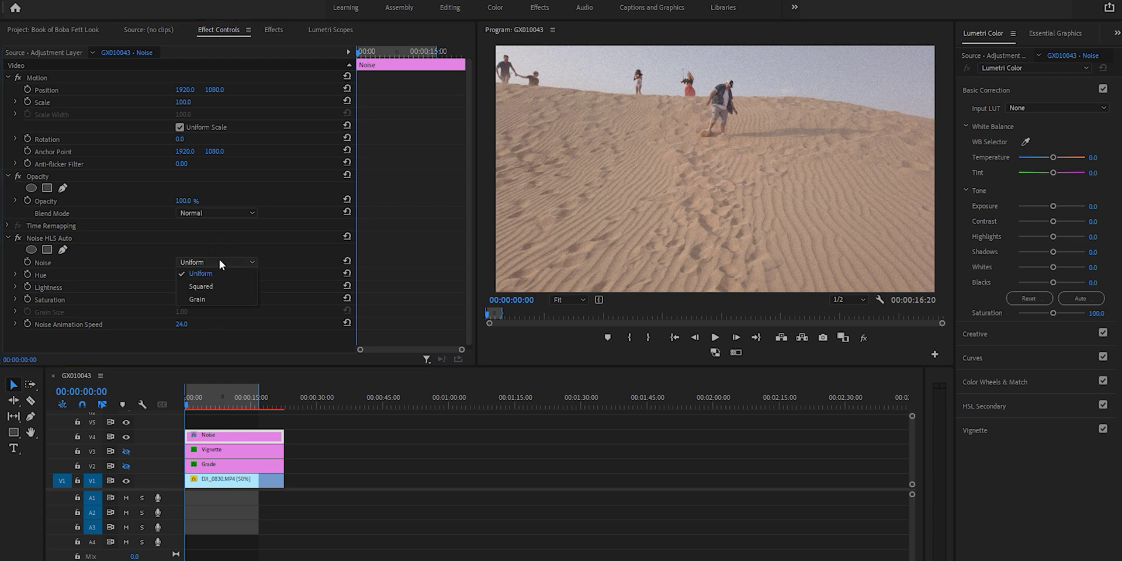
pyautogui.click(215, 299)
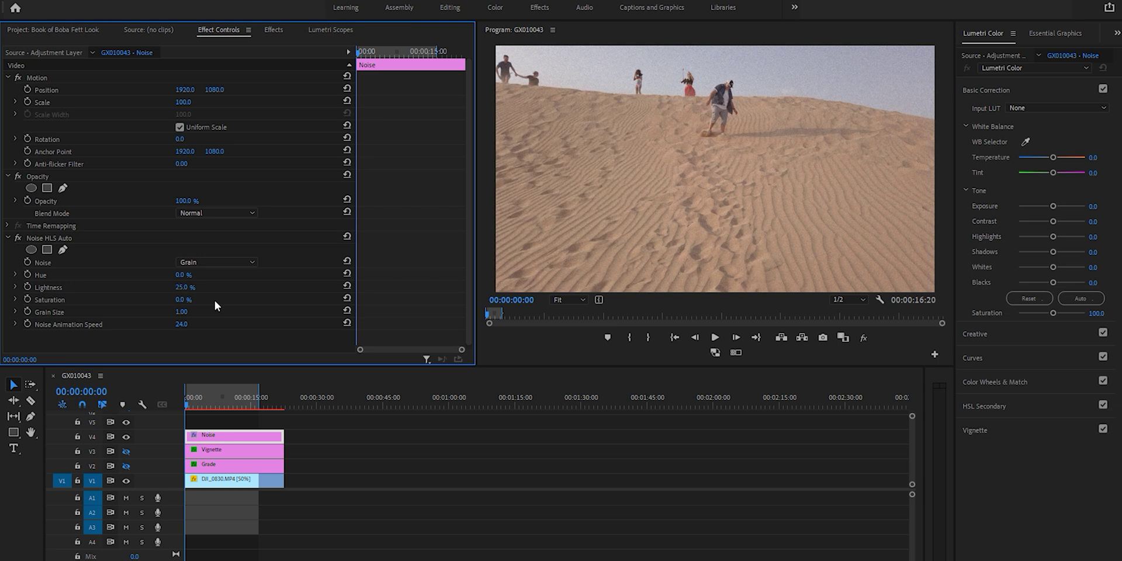
pyautogui.click(182, 311)
pyautogui.write('8')
pyautogui.press('Return')
# Preview the grain full-screen, then lower Grain Size to 4.00.
pyautogui.click(489, 175)
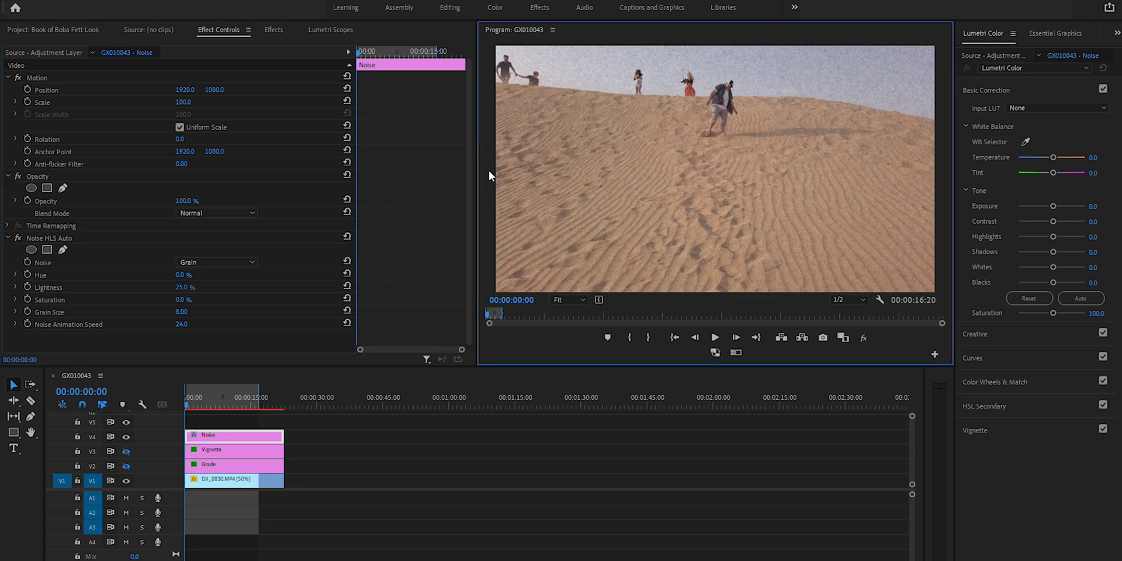
pyautogui.press('`')
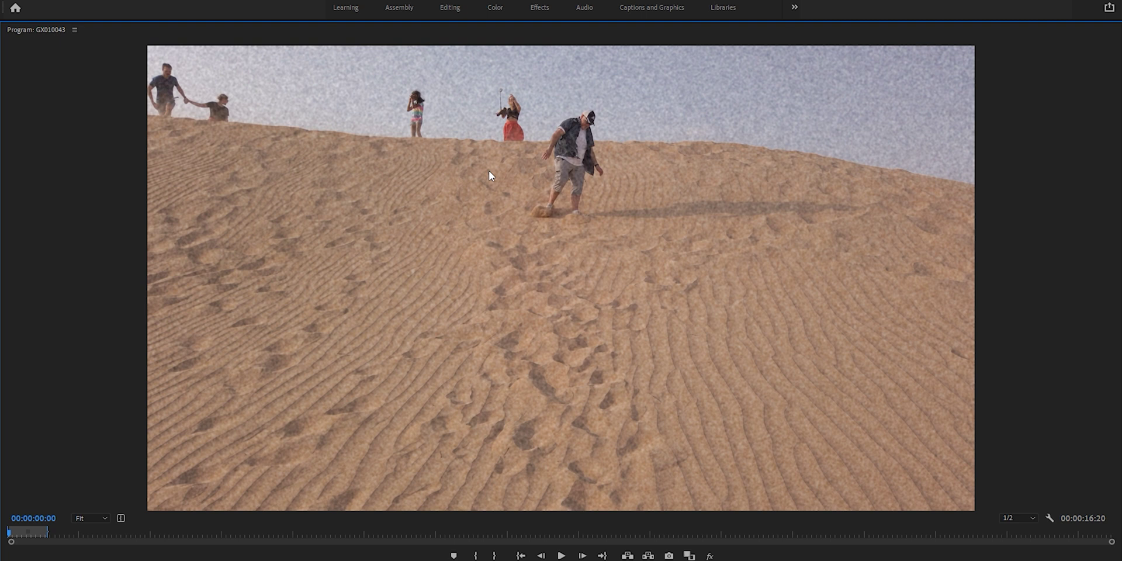
pyautogui.press('`')
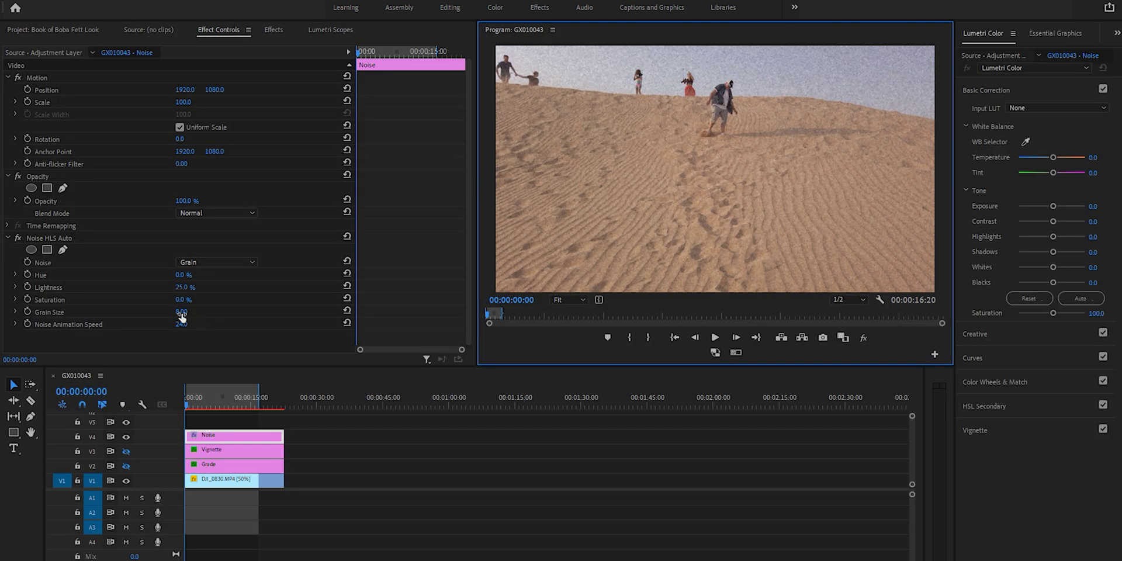
pyautogui.click(181, 312)
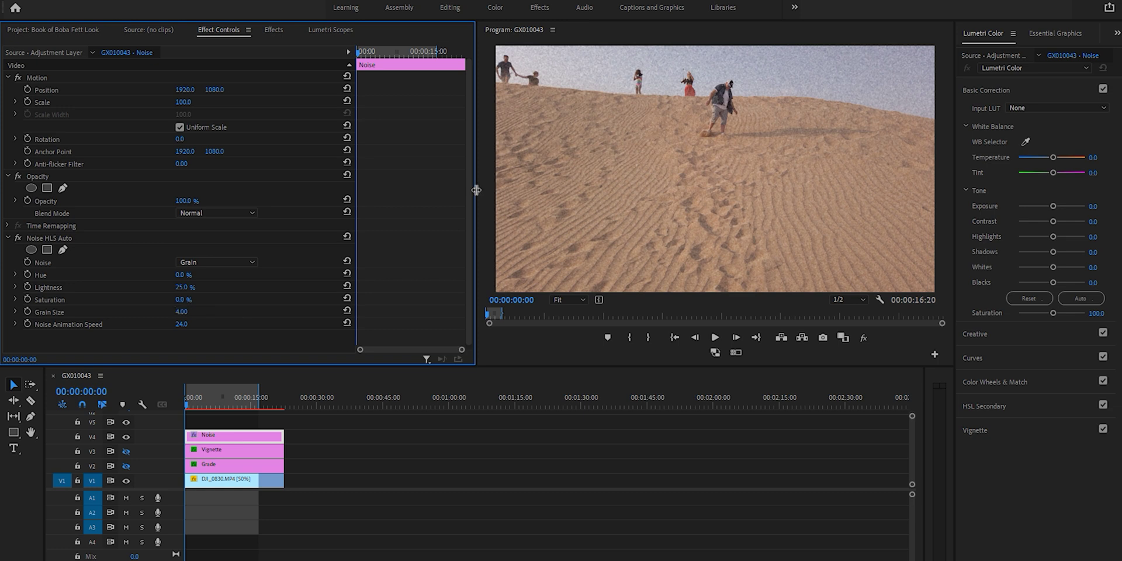
pyautogui.click(484, 185)
pyautogui.press('`')
pyautogui.press('`')
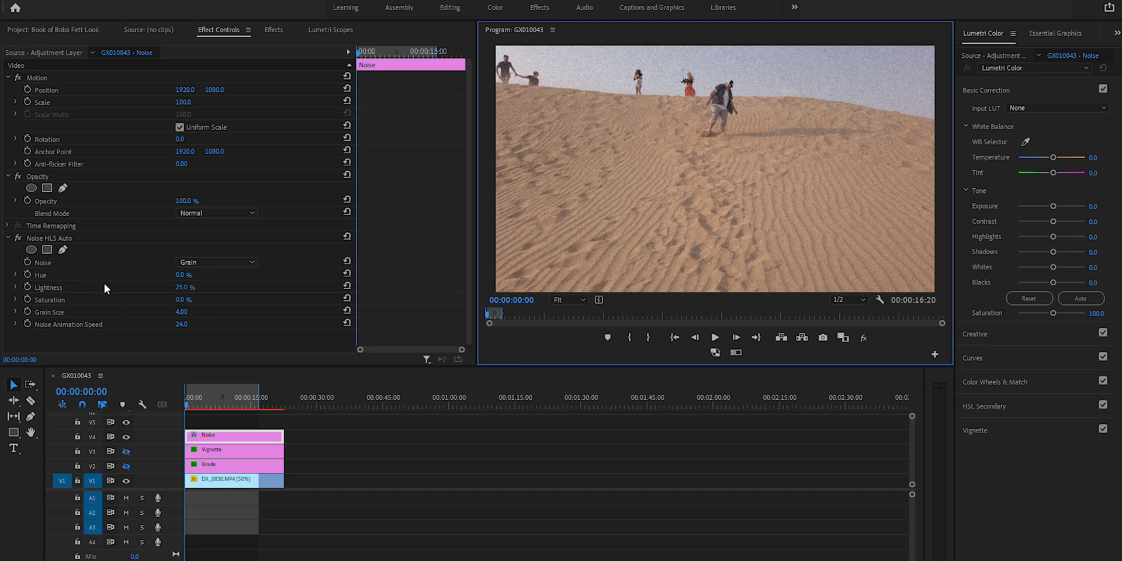
# Play back the grainy desert clip in the maximized Program monitor.
pyautogui.click(157, 407)
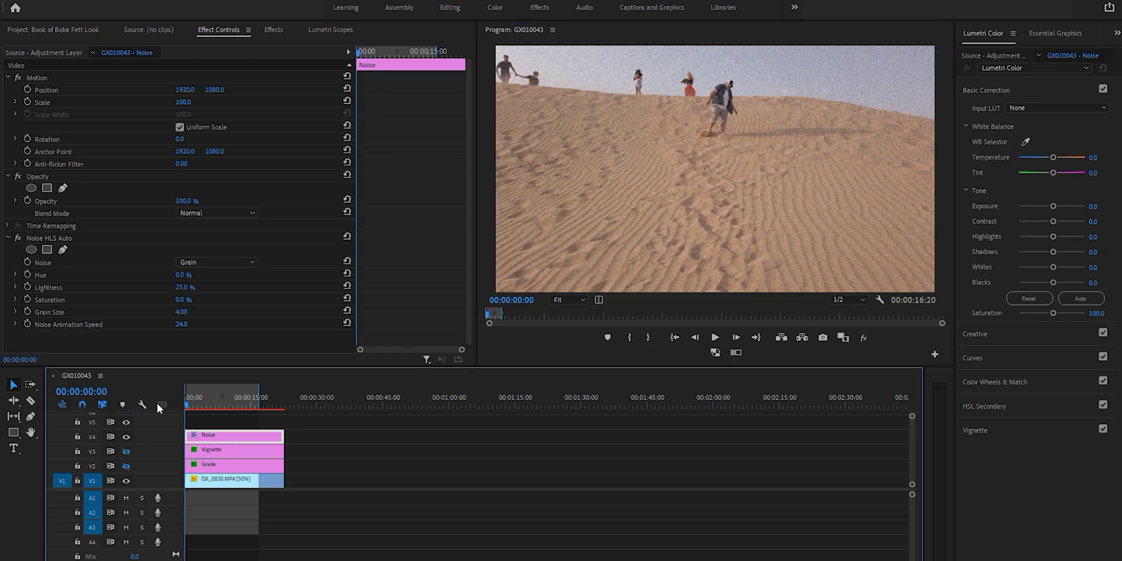
pyautogui.press('`')
pyautogui.press('space')
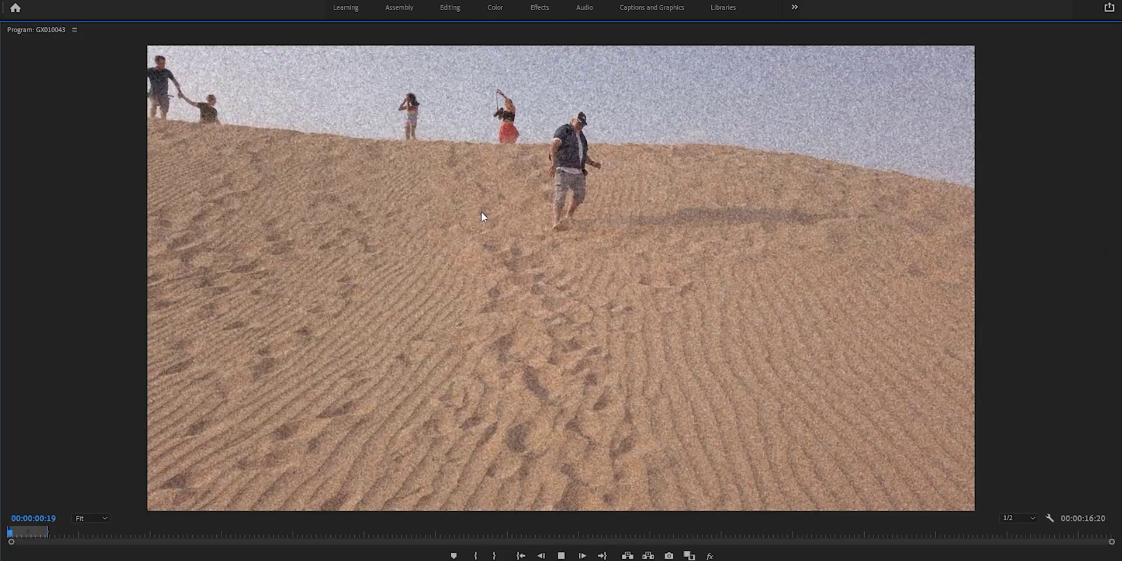
pyautogui.press('space')
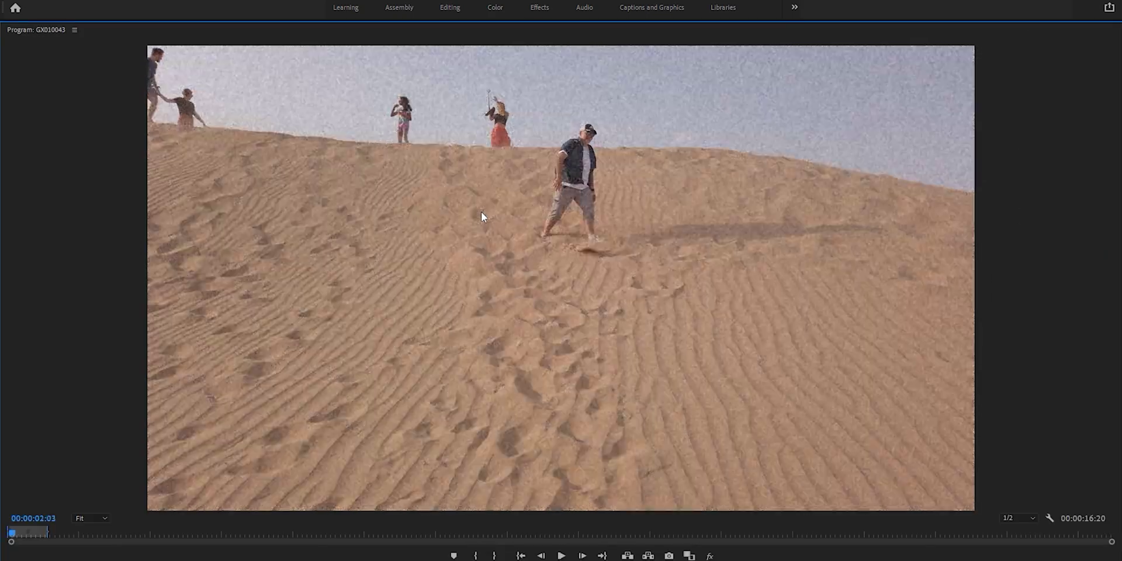
pyautogui.press('`')
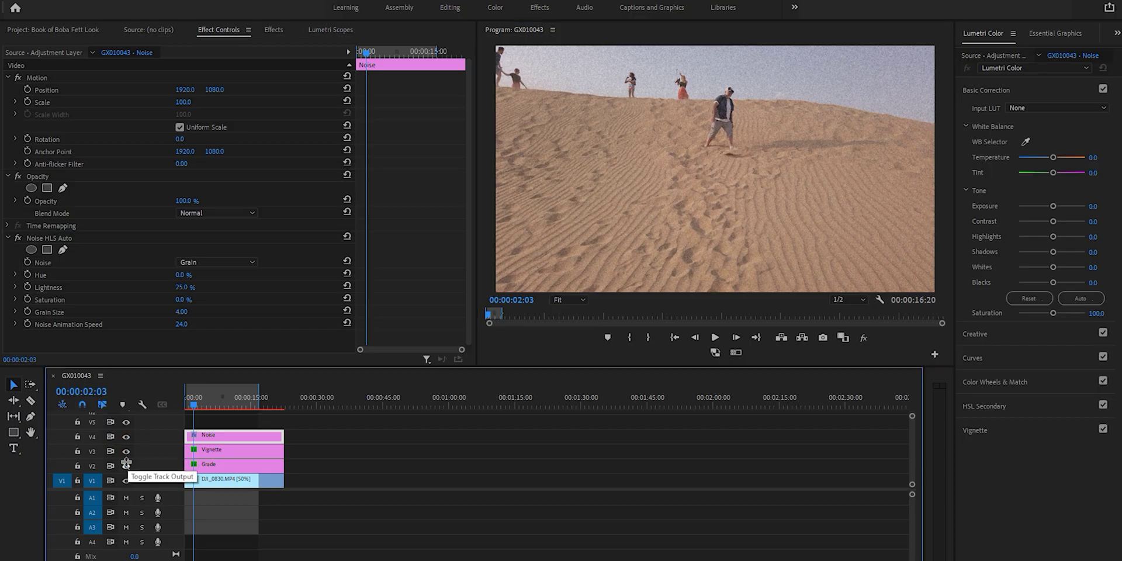
# Re-enable the V2 and V3 track outputs and select the Vignette adjustment layer.
pyautogui.click(126, 467)
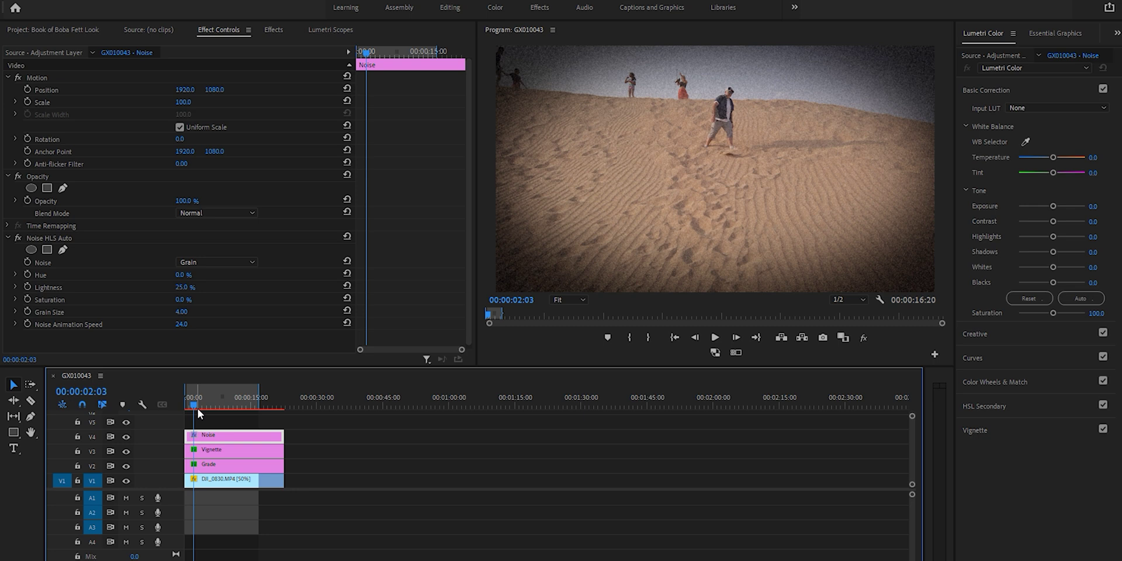
pyautogui.click(214, 450)
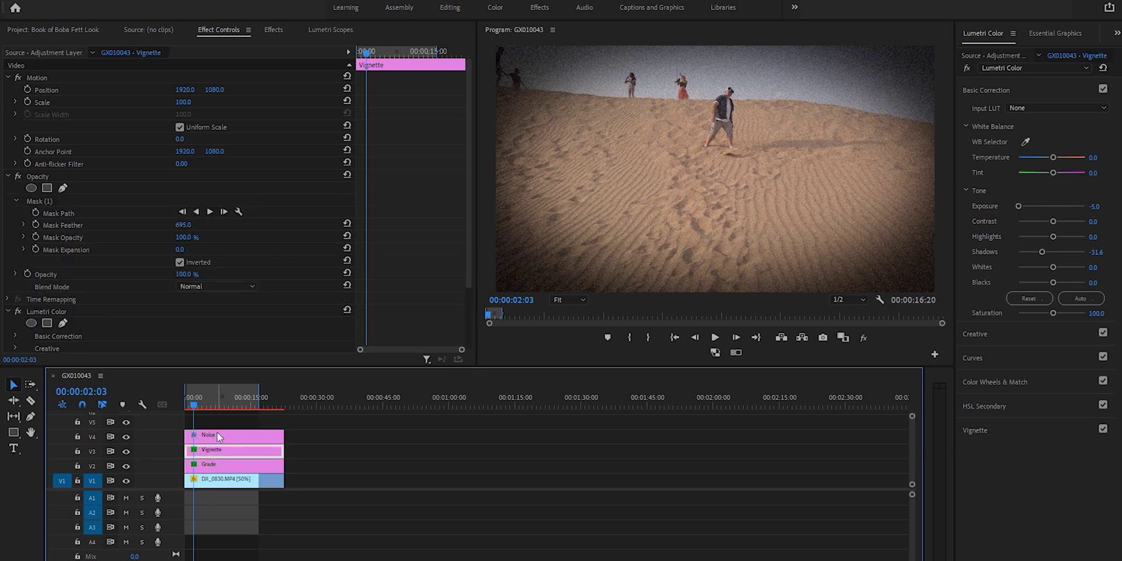
pyautogui.click(219, 435)
pyautogui.click(221, 448)
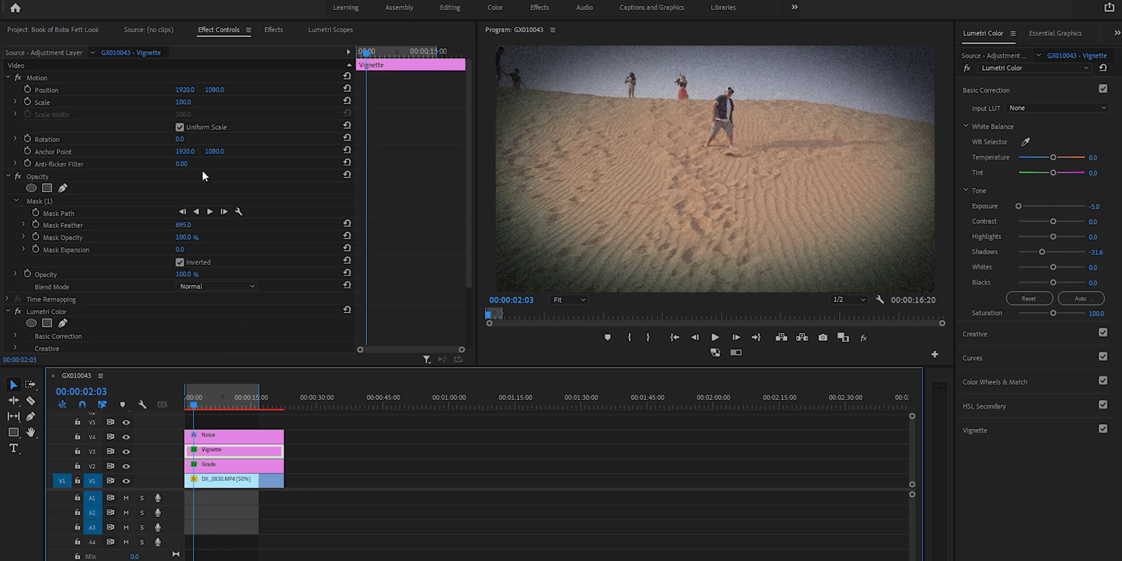
# Set the Vignette layer's opacity to 50, then to 75%.
pyautogui.click(183, 274)
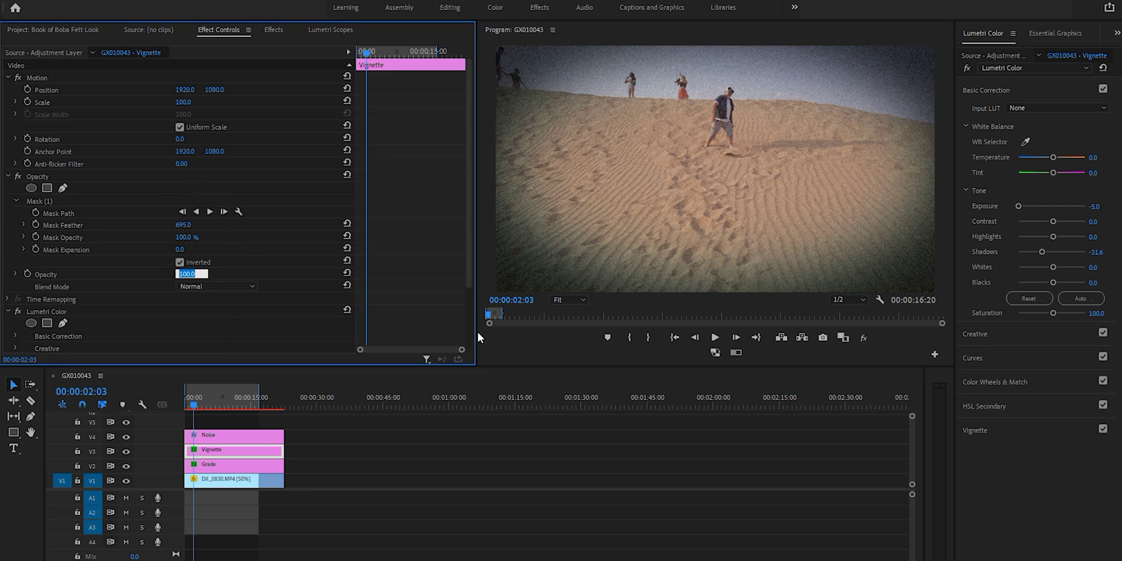
pyautogui.write('50')
pyautogui.press('Return')
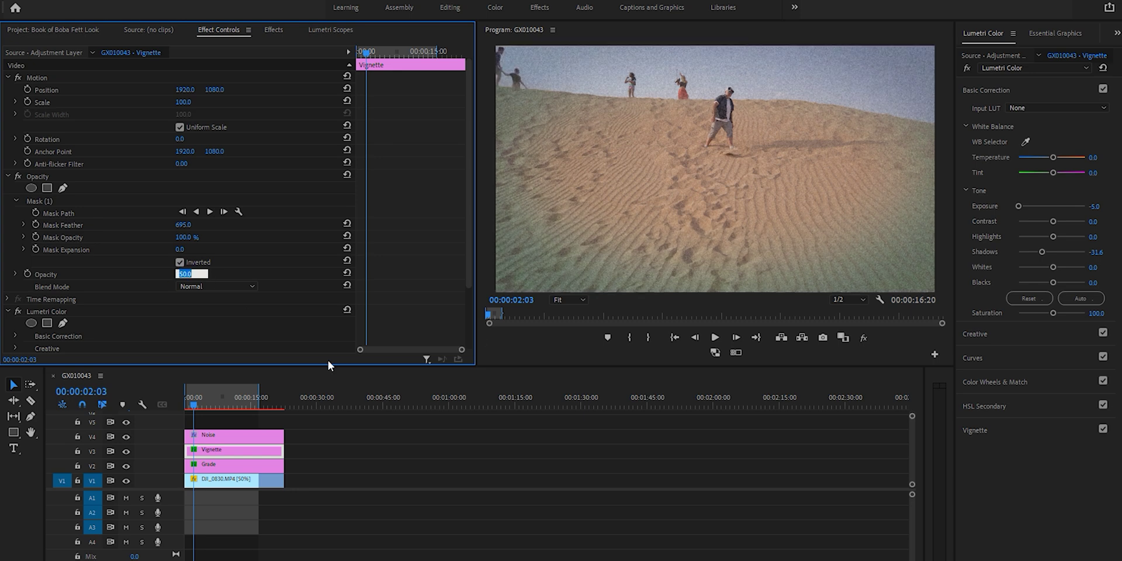
pyautogui.write('75')
pyautogui.press('Return')
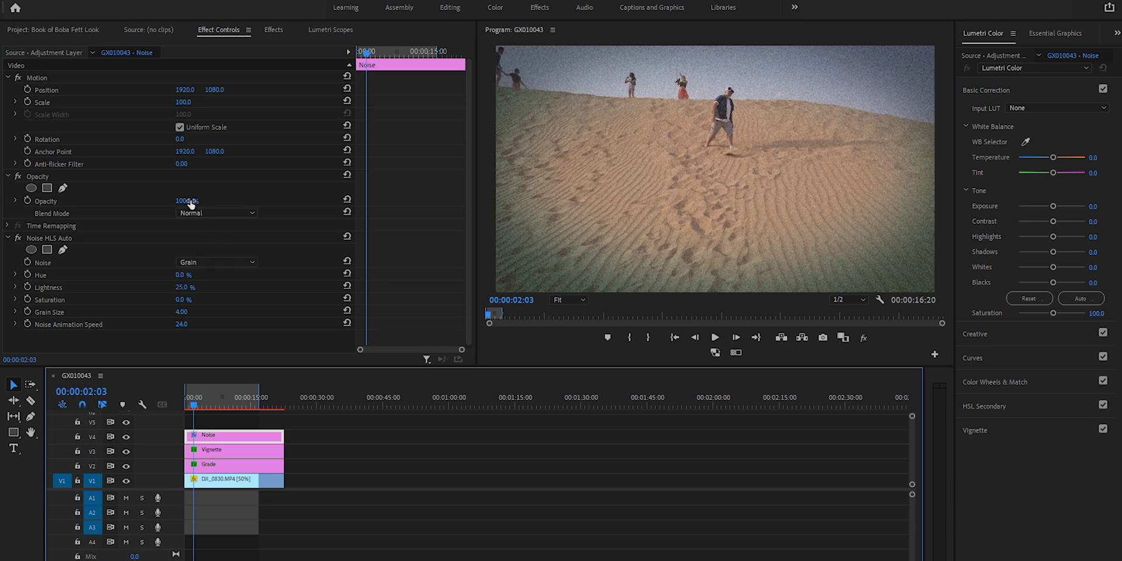
# Edit the Noise layer's opacity and move the playhead to 00:00:14:10 on a zoomed-in timeline.
pyautogui.click(185, 200)
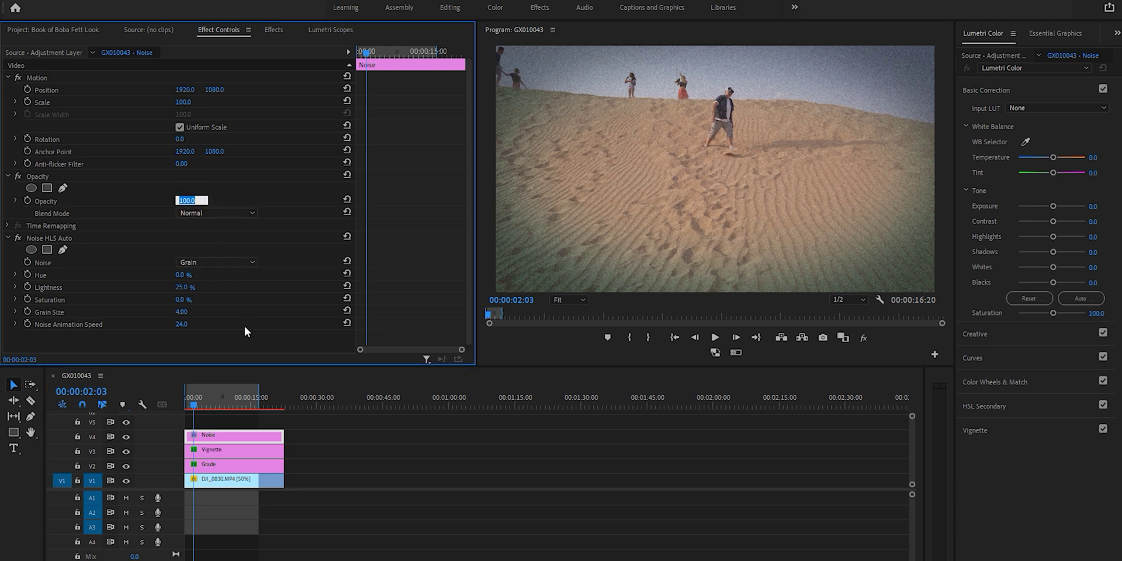
pyautogui.write('75')
pyautogui.click(249, 402)
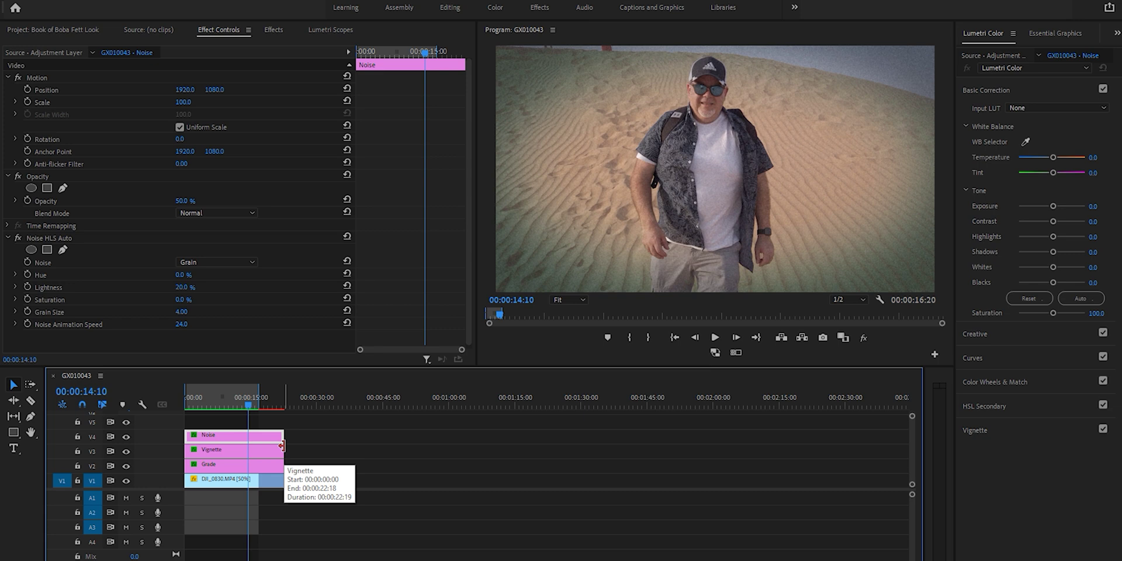
pyautogui.press('=')
# Trim the Noise, Vignette and Grade clips, then add an extended Adjustment Layer on V4.
pyautogui.moveTo(615, 429); pyautogui.dragTo(514, 468)
pyautogui.click(596, 451)
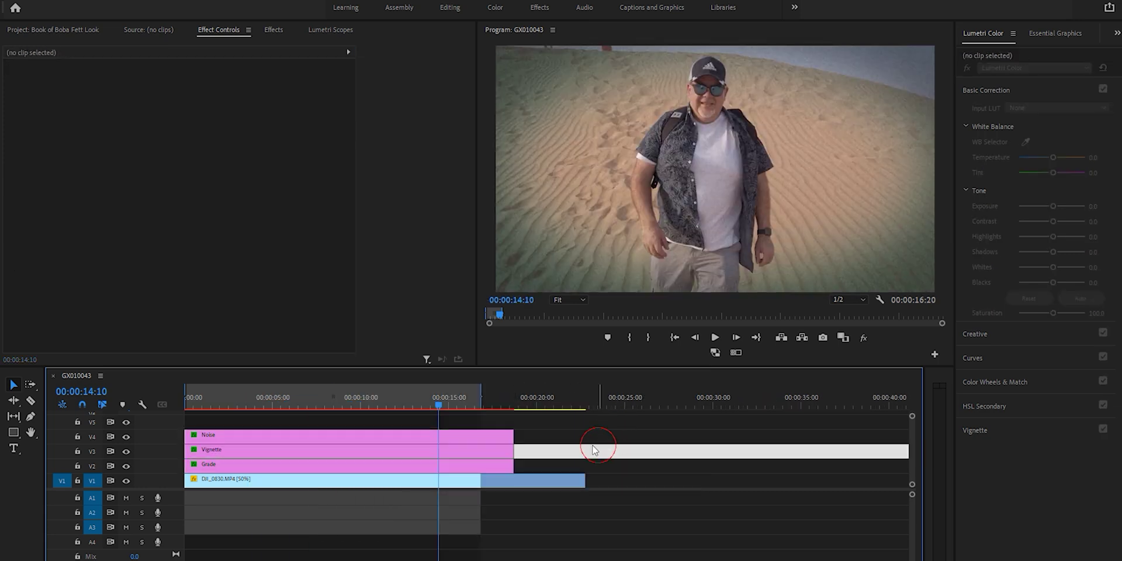
pyautogui.click(52, 29)
pyautogui.moveTo(391, 120); pyautogui.dragTo(523, 442)
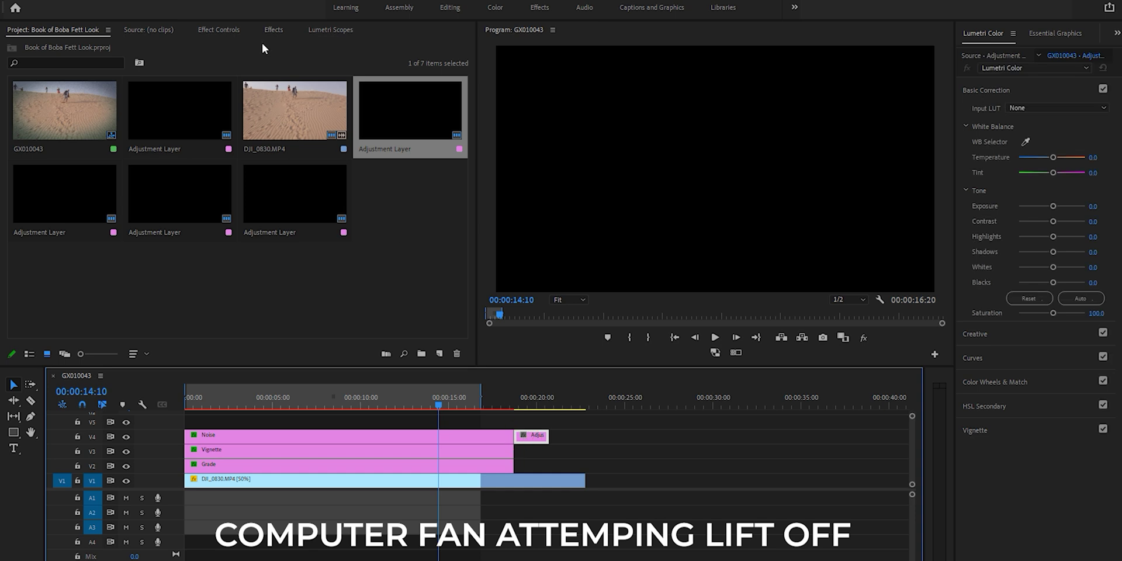
pyautogui.click(240, 30)
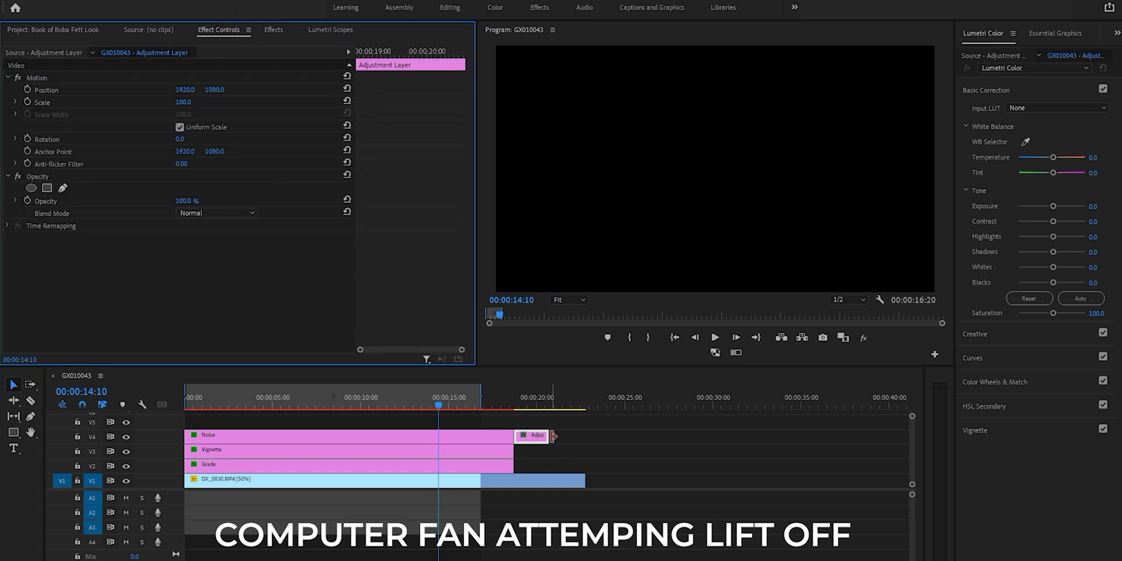
pyautogui.moveTo(549, 436); pyautogui.dragTo(587, 438)
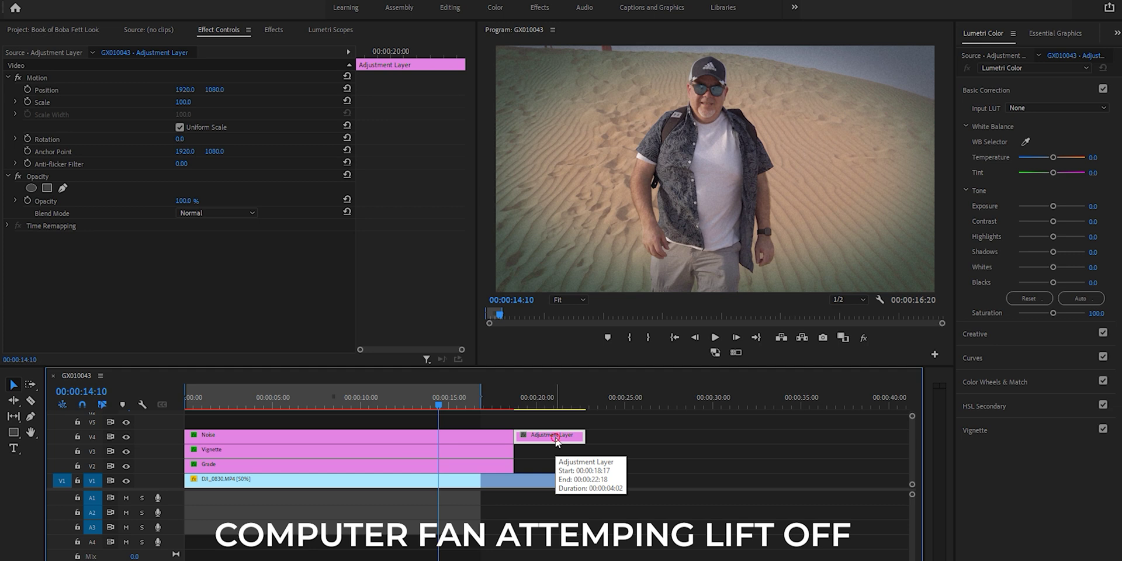
# Copy the new adjustment layer onto V3 and V2, and select the V4 edit point.
pyautogui.moveTo(556, 441); pyautogui.dragTo(555, 464)
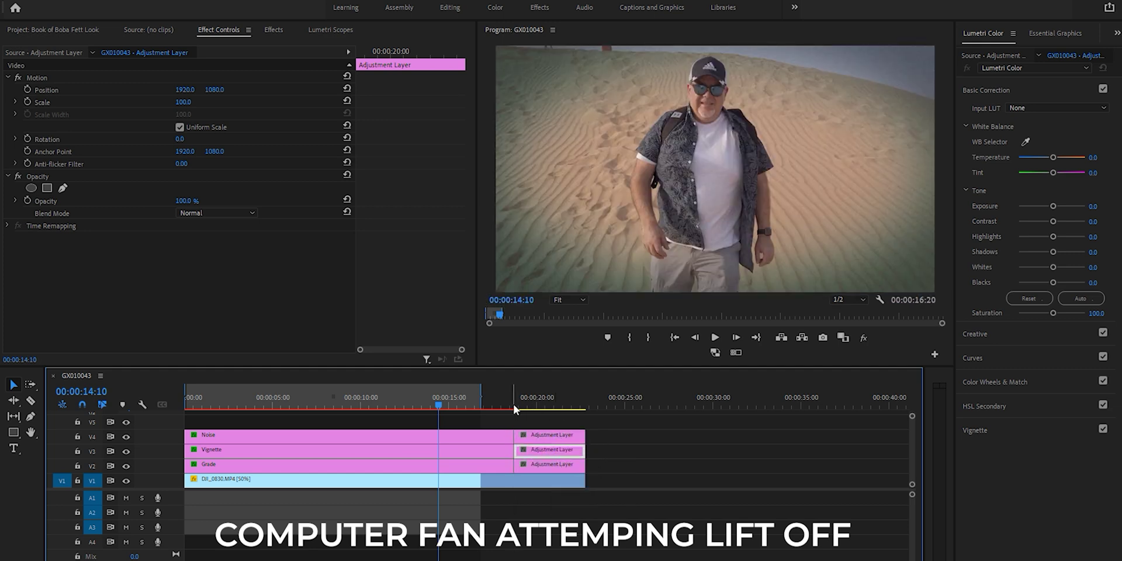
pyautogui.moveTo(516, 408); pyautogui.dragTo(541, 400)
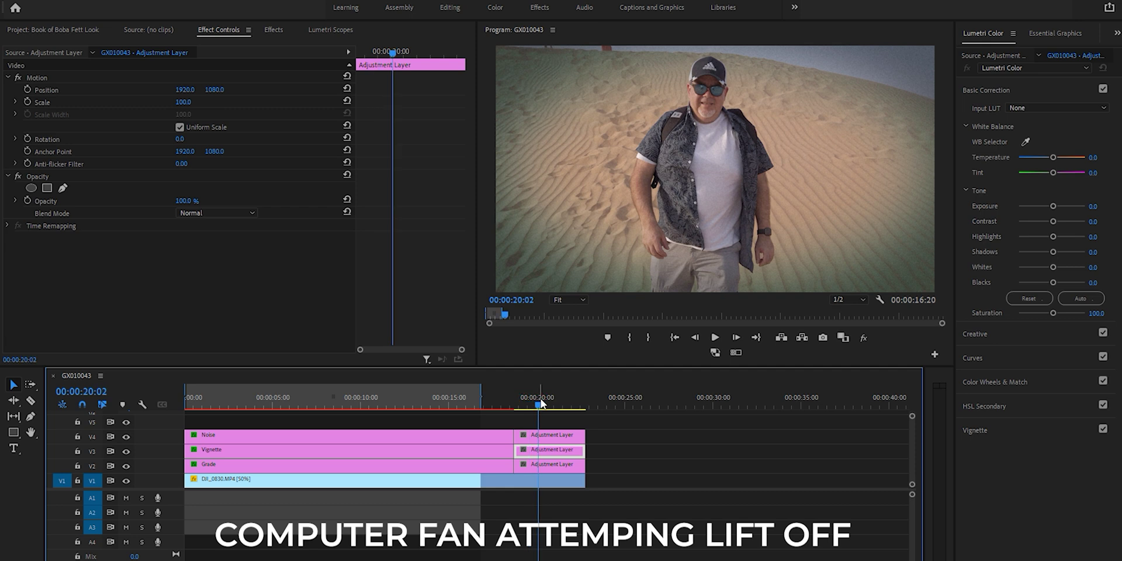
pyautogui.click(574, 451)
pyautogui.click(552, 435)
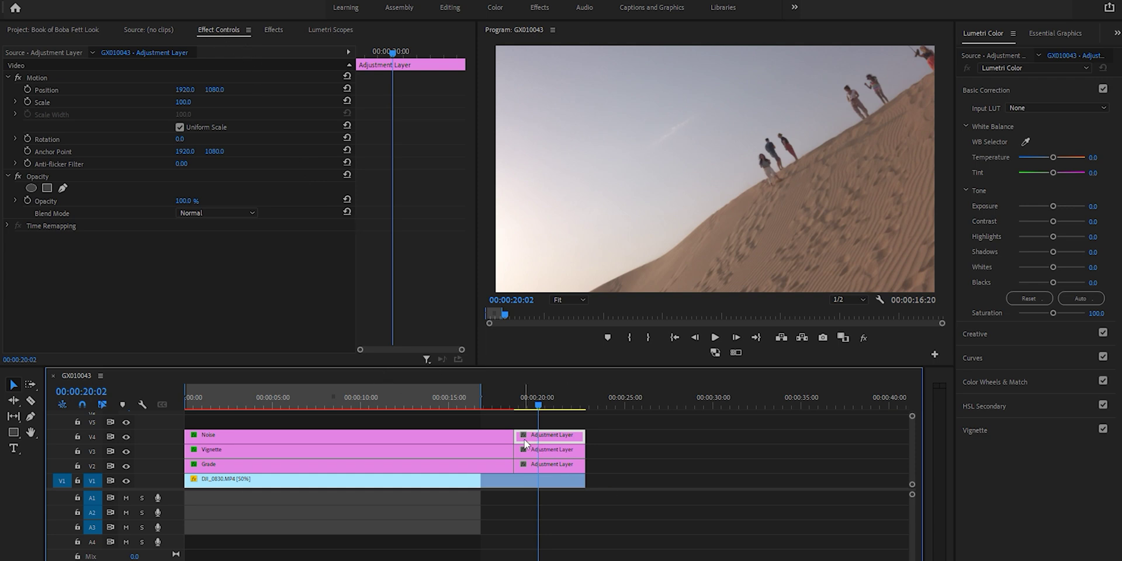
pyautogui.click(514, 436)
# Add Cross Dissolves at the V4, V3 and V2 edit points, then return to 00:00:17:14.
pyautogui.hotkey('ctrl', 'd')
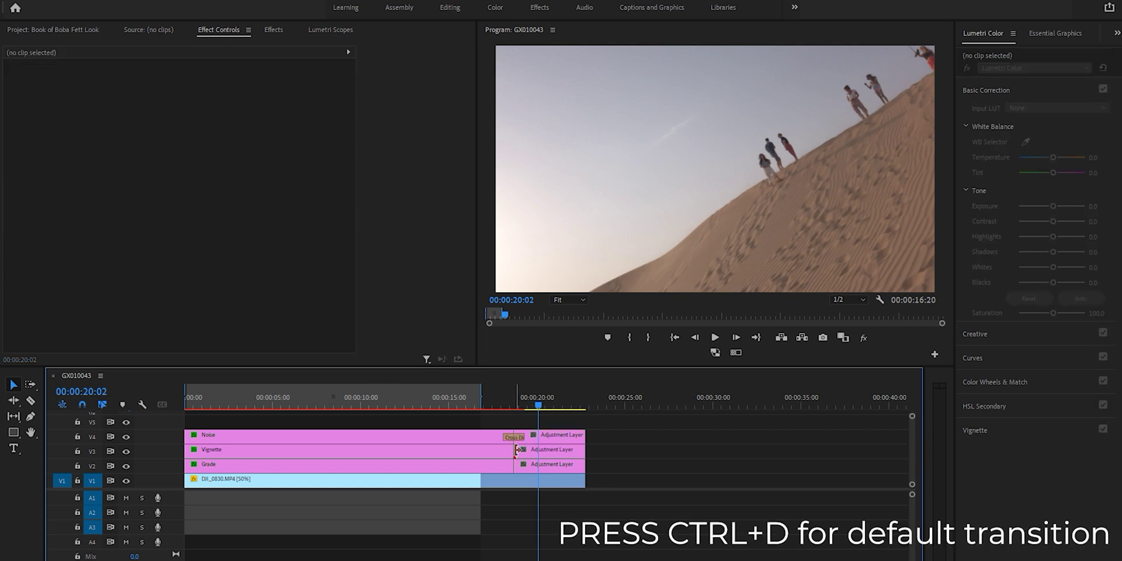
pyautogui.click(516, 450)
pyautogui.hotkey('ctrl', 'd')
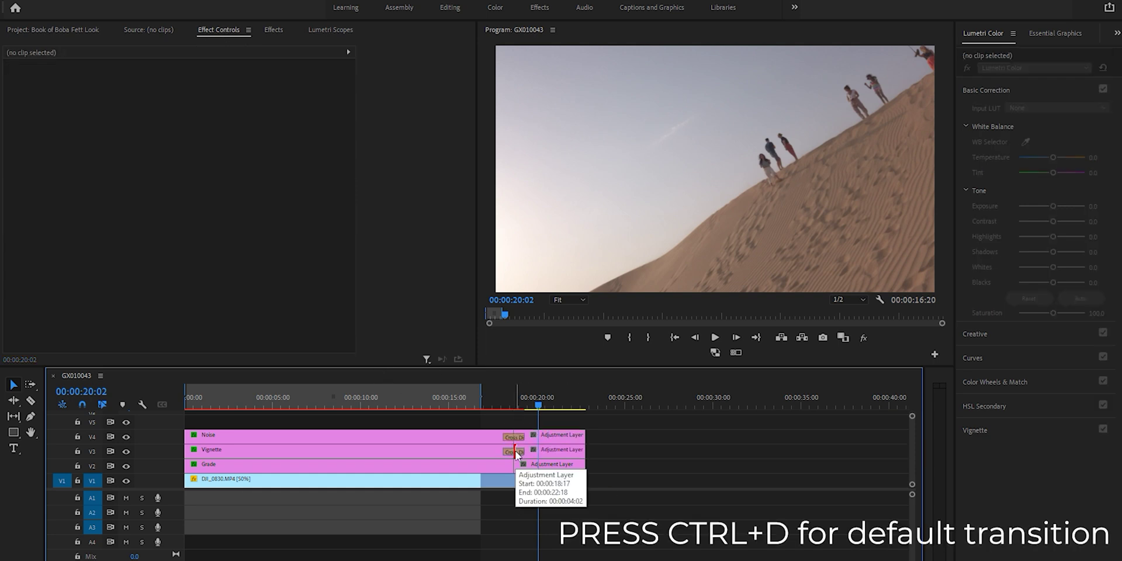
pyautogui.click(514, 465)
pyautogui.hotkey('ctrl', 'd')
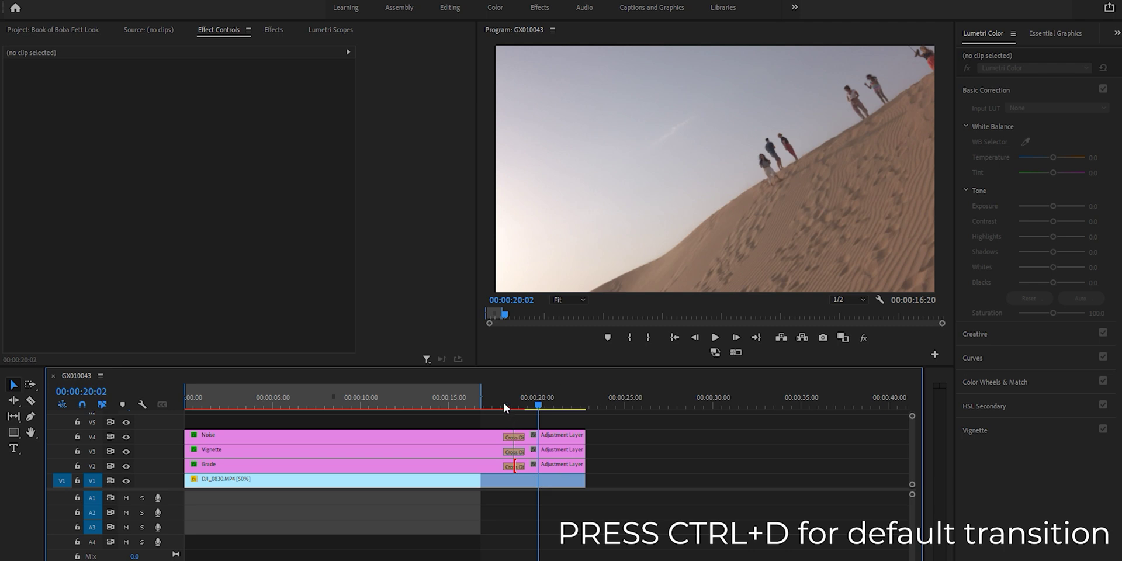
pyautogui.moveTo(505, 407); pyautogui.dragTo(496, 407)
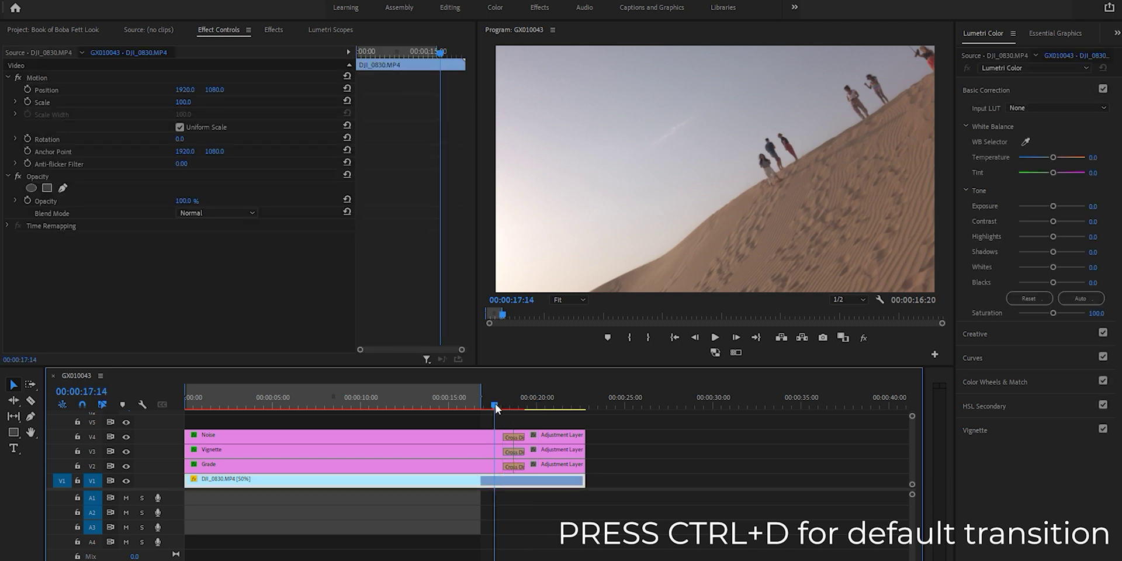